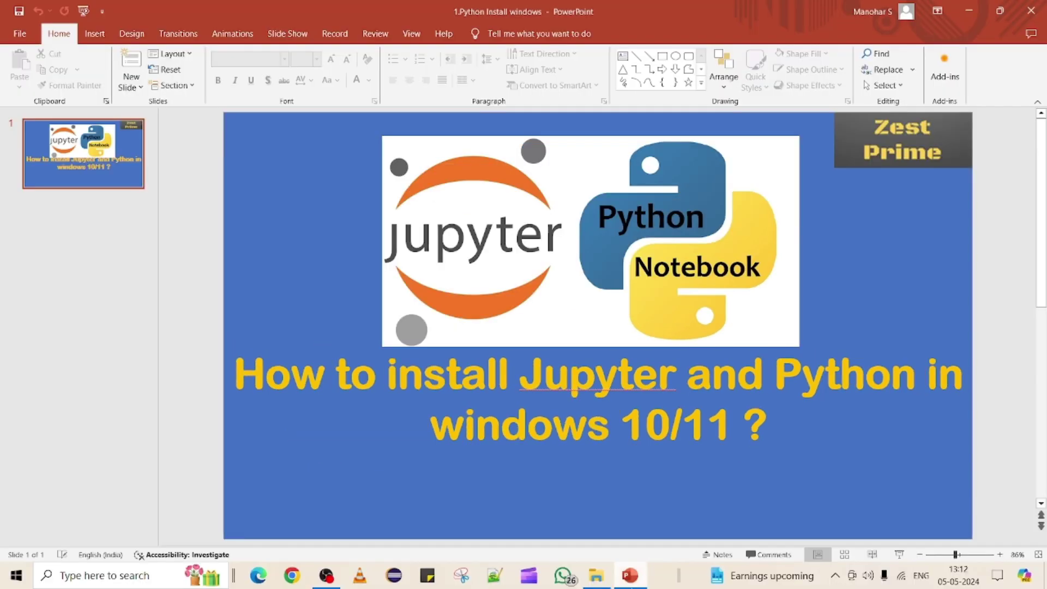
# Switch to Microsoft Edge, search Google for "python download" and open the Download Python page on Python.org.
pyautogui.click(259, 575)
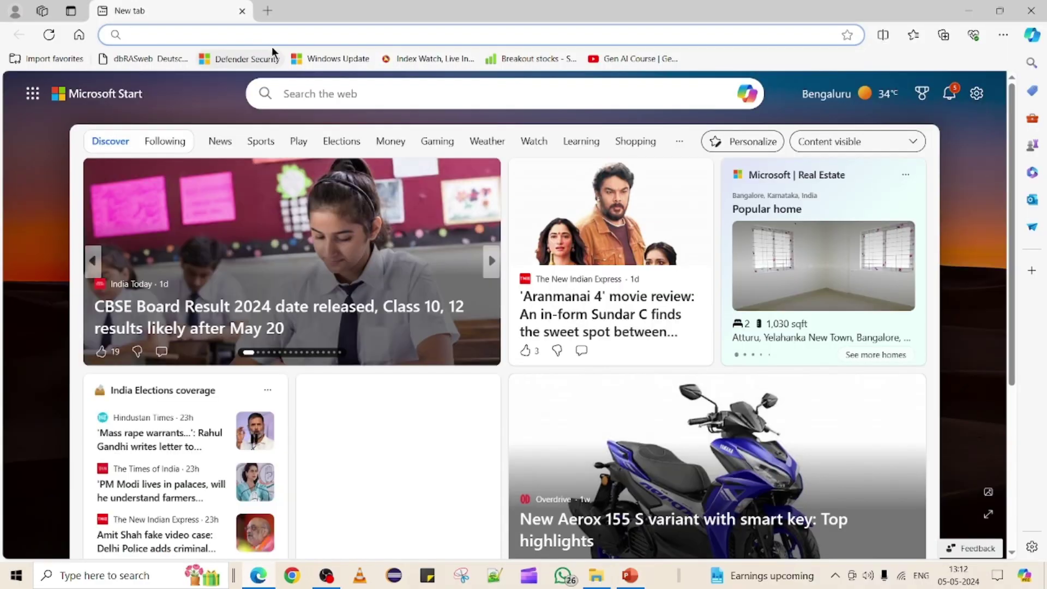
pyautogui.click(282, 34)
pyautogui.write('go')
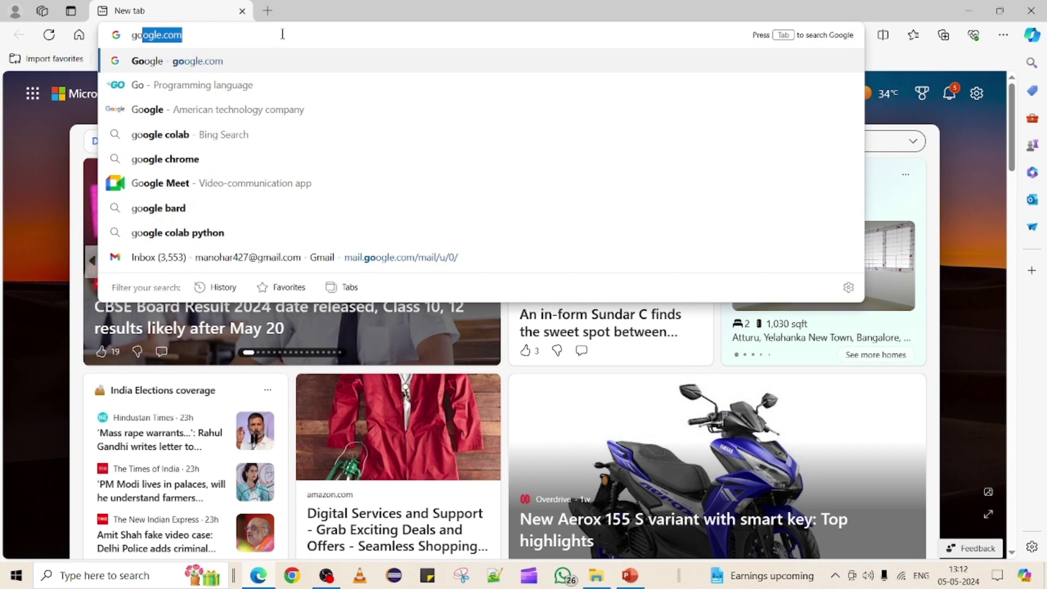
pyautogui.press('Return')
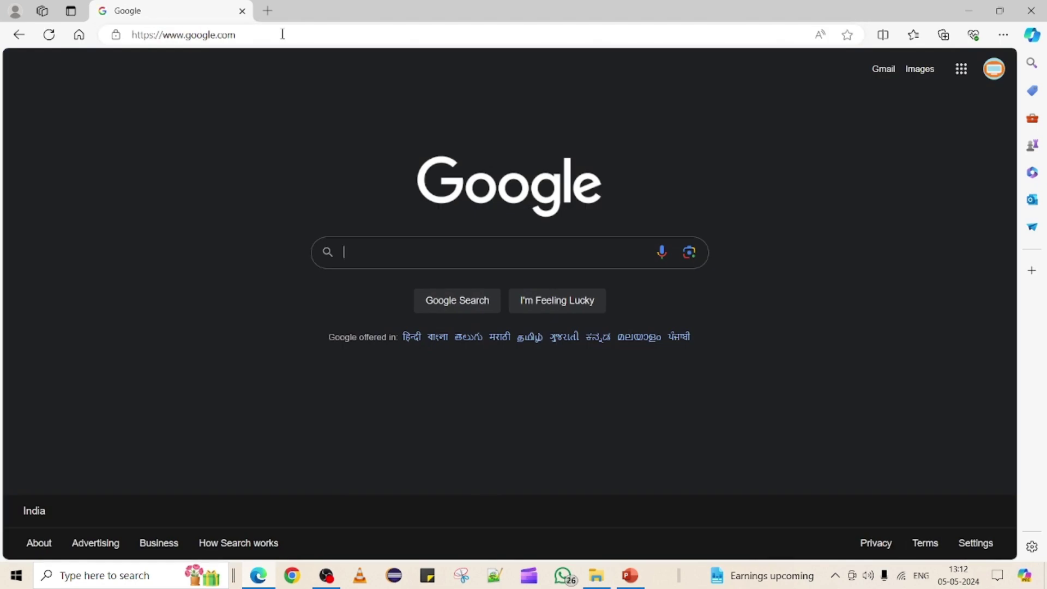
pyautogui.write('pyhon')
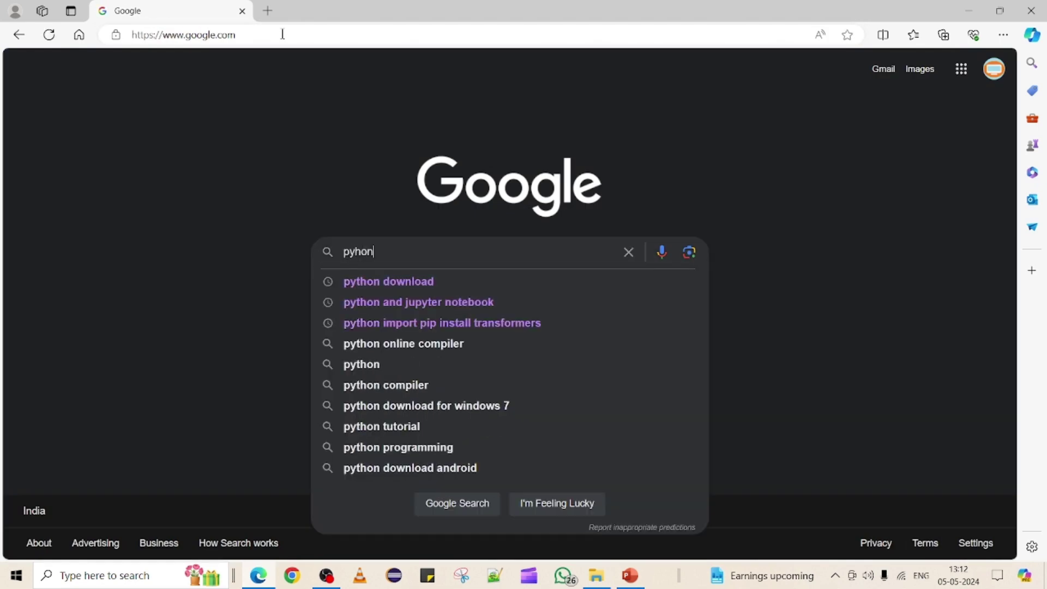
pyautogui.press('Down')
pyautogui.press('Return')
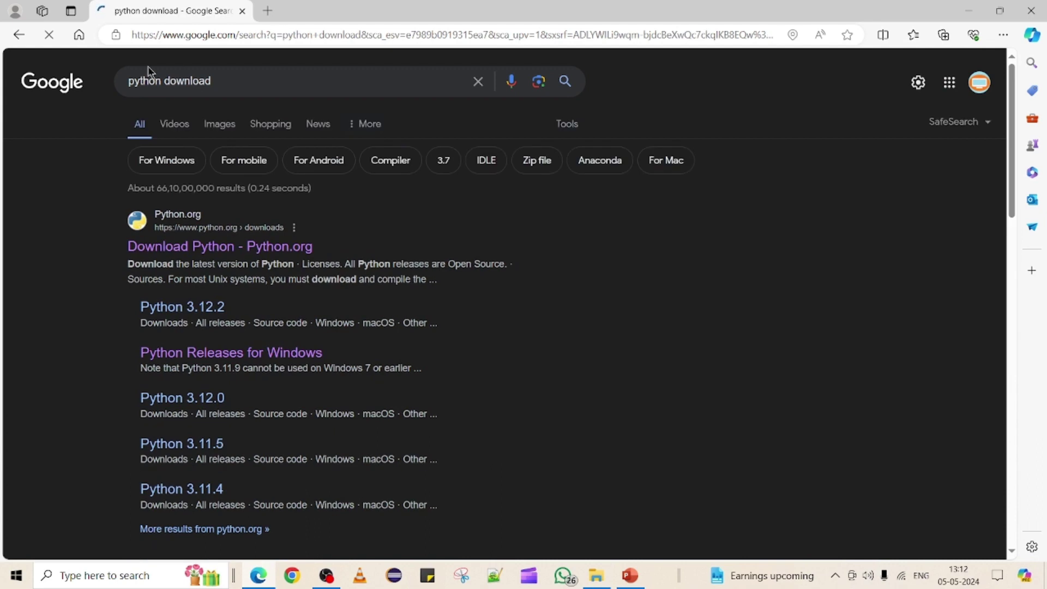
pyautogui.click(161, 251)
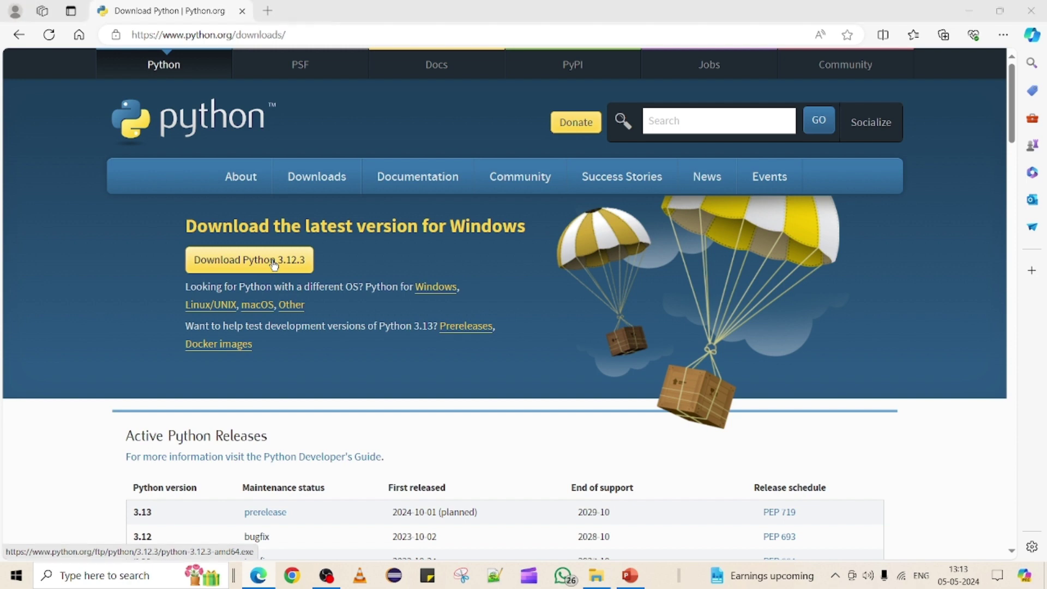
# Switch to File Explorer and locate the python-3.12.3-amd64 installer in the Downloads folder.
pyautogui.press('super+e')
pyautogui.click(60, 108)
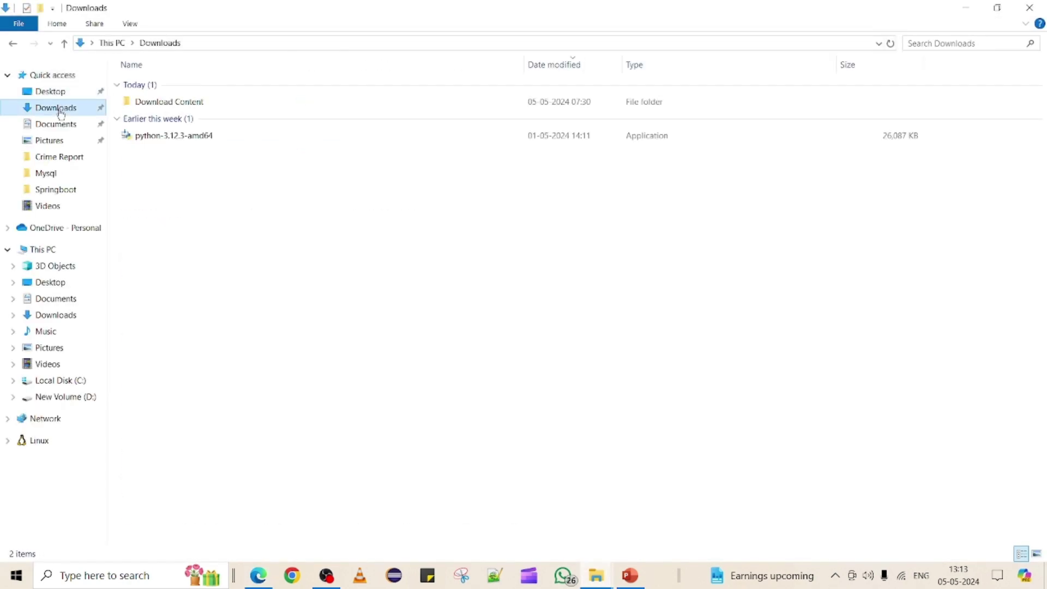
pyautogui.click(168, 134)
pyautogui.moveTo(309, 11); pyautogui.dragTo(423, 305)
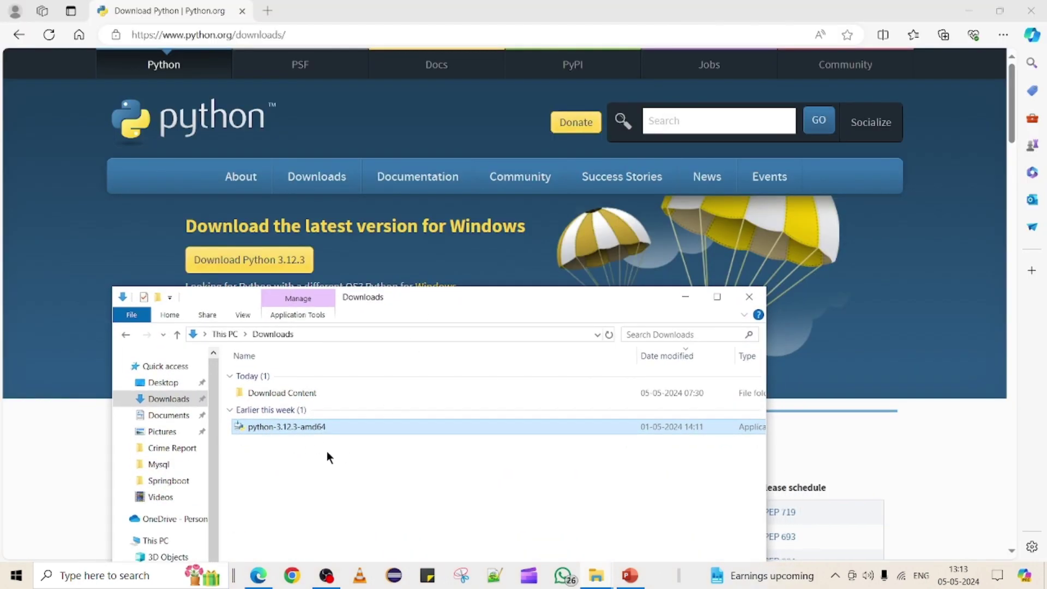
pyautogui.click(343, 488)
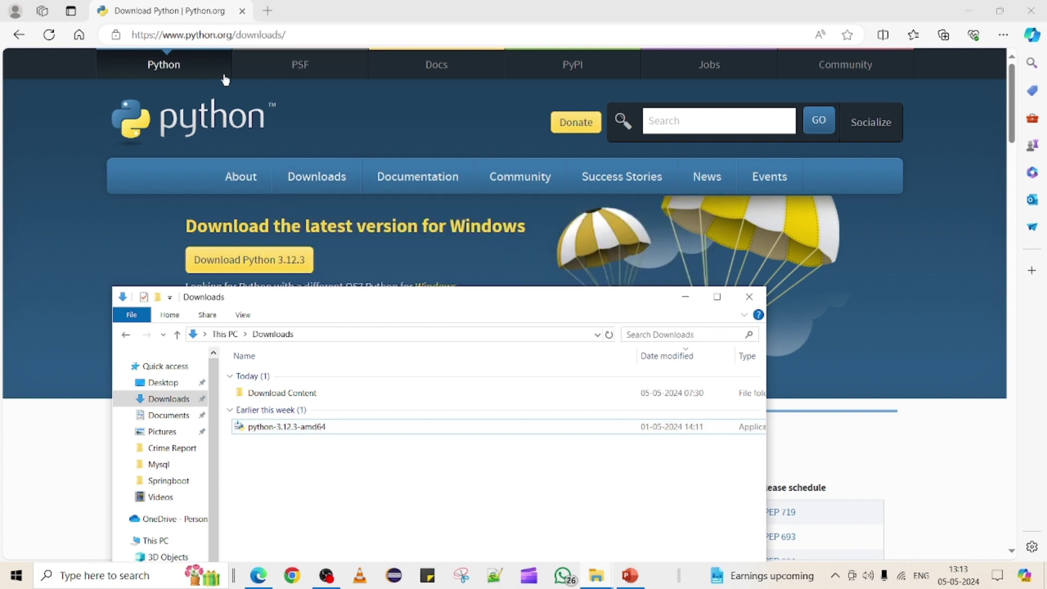
# Run the python-3.12.3-amd64 installer, choosing a customized installation with the default optional features.
pyautogui.doubleClick(362, 307)
pyautogui.rightClick(315, 251)
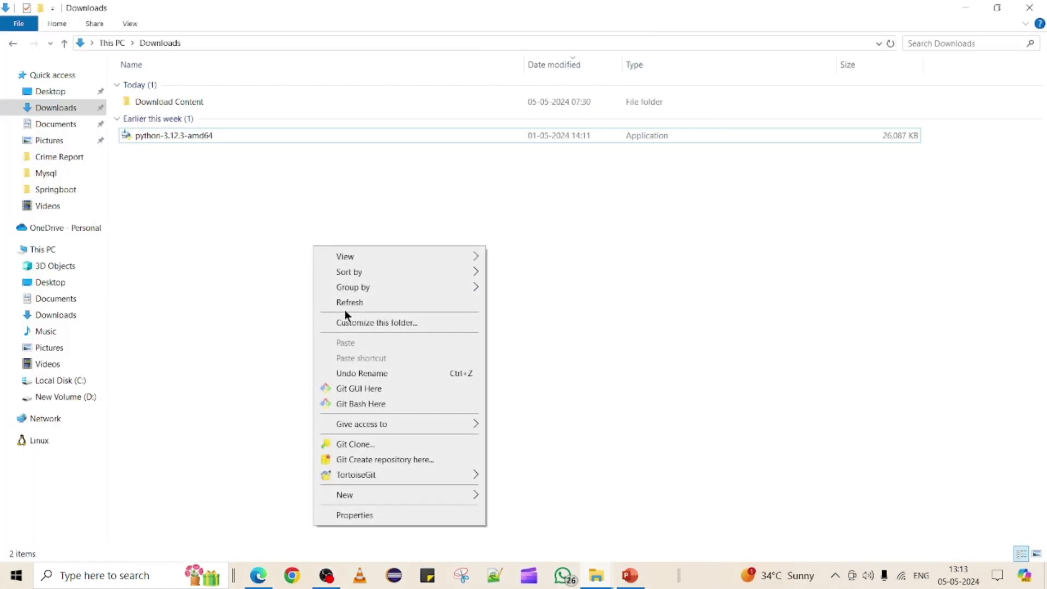
pyautogui.click(348, 303)
pyautogui.click(158, 134)
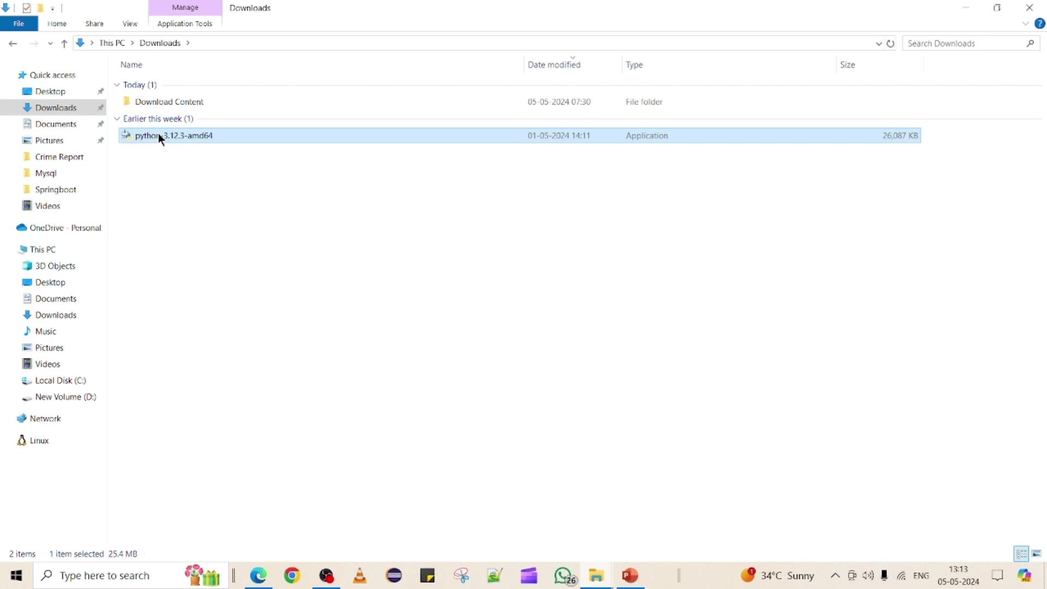
pyautogui.doubleClick(158, 134)
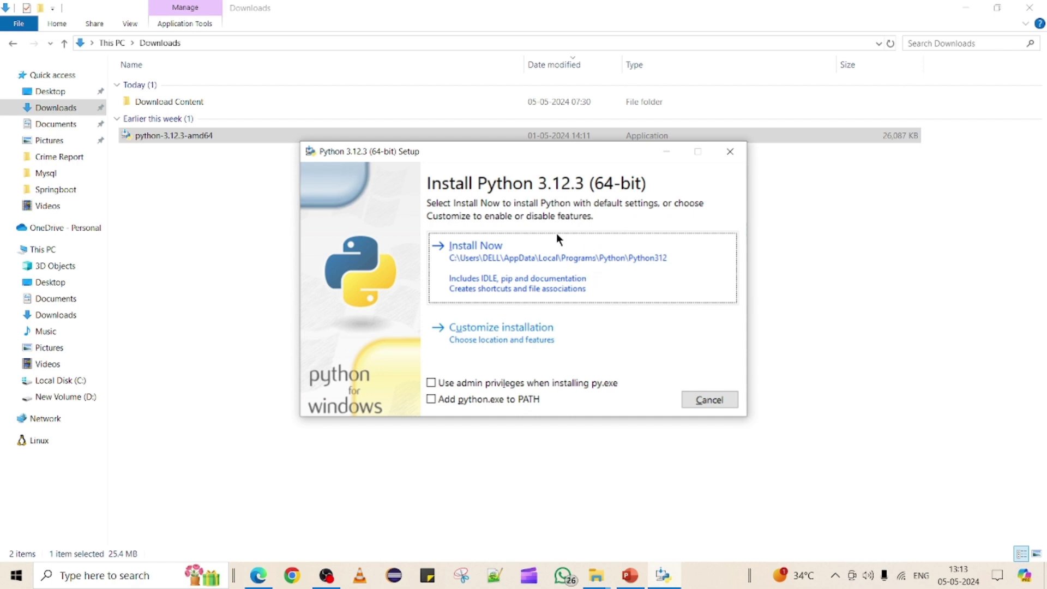
pyautogui.click(525, 349)
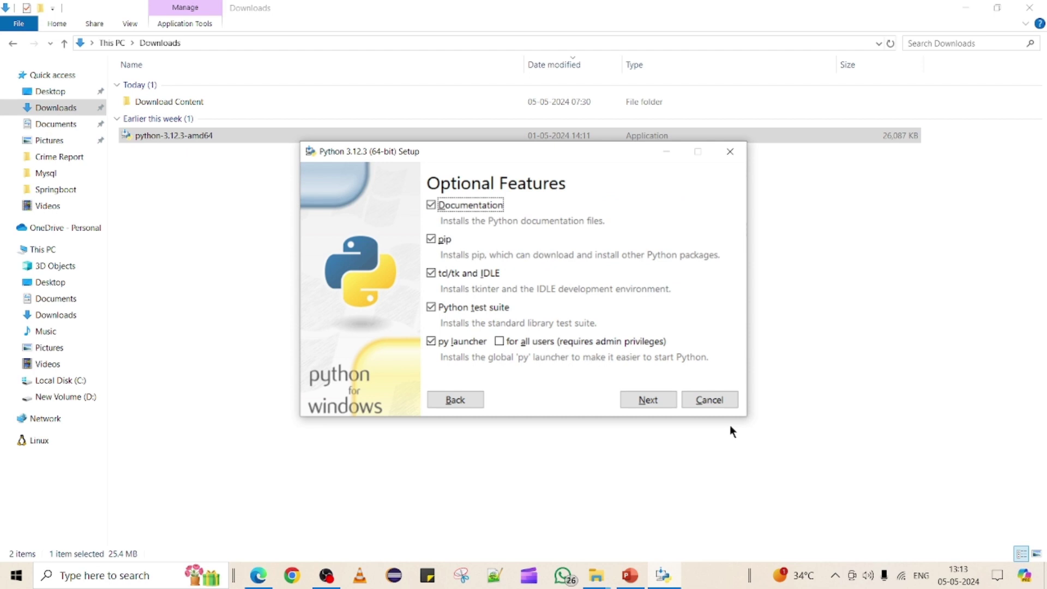
pyautogui.click(649, 401)
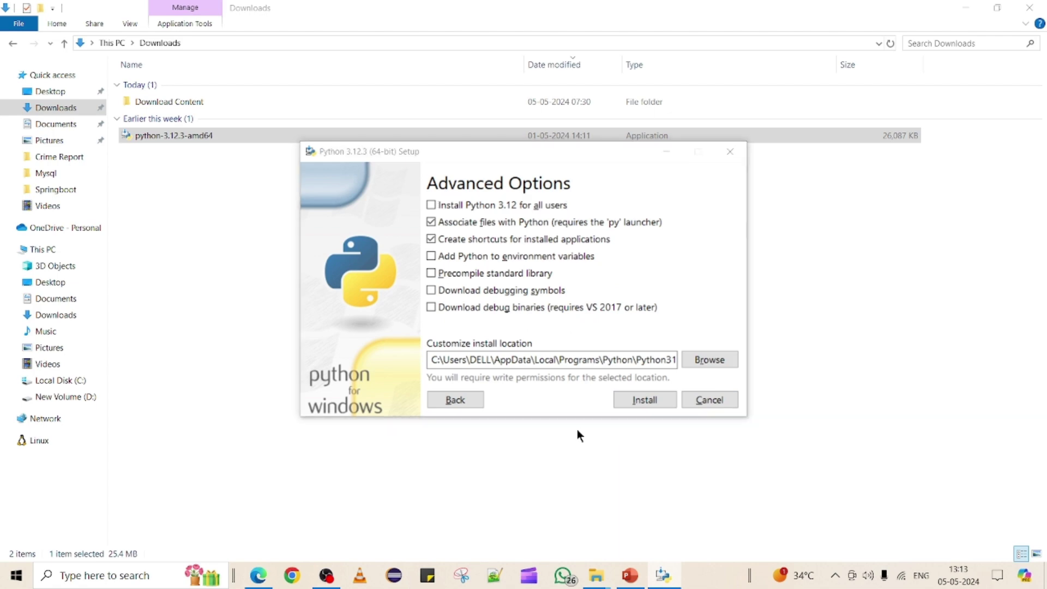
# Create a new folder named python inside D:\Software in File Explorer.
pyautogui.press('super+e')
pyautogui.doubleClick(313, 16)
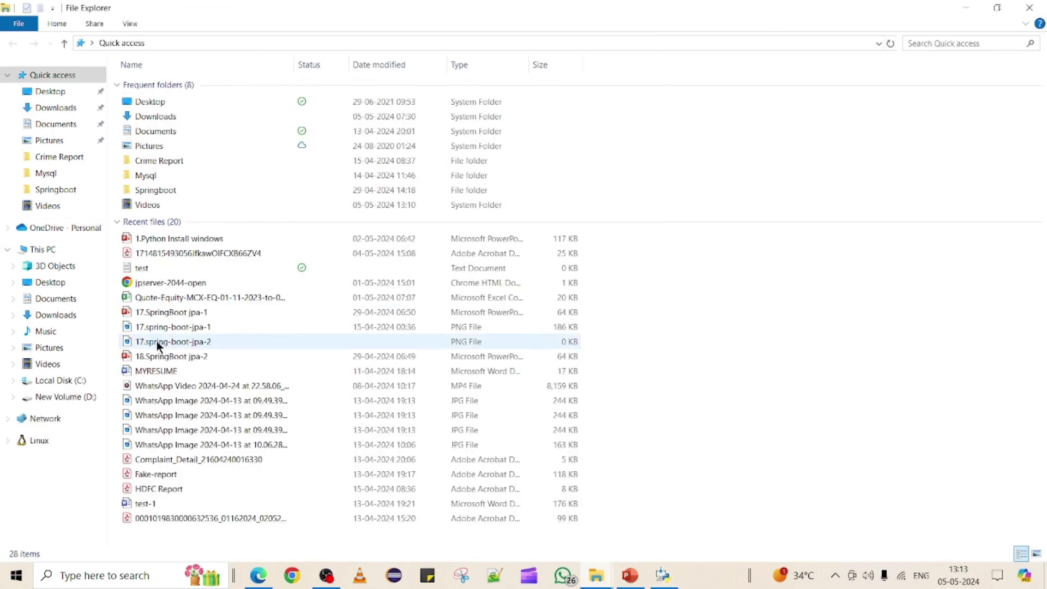
pyautogui.click(61, 396)
pyautogui.doubleClick(184, 106)
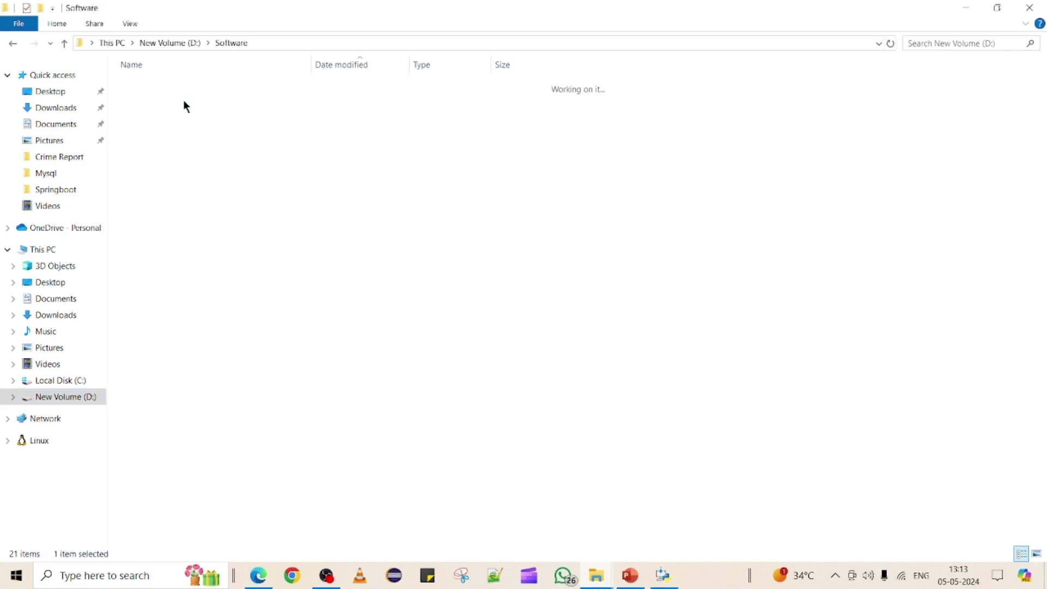
pyautogui.rightClick(750, 440)
pyautogui.moveTo(767, 407)
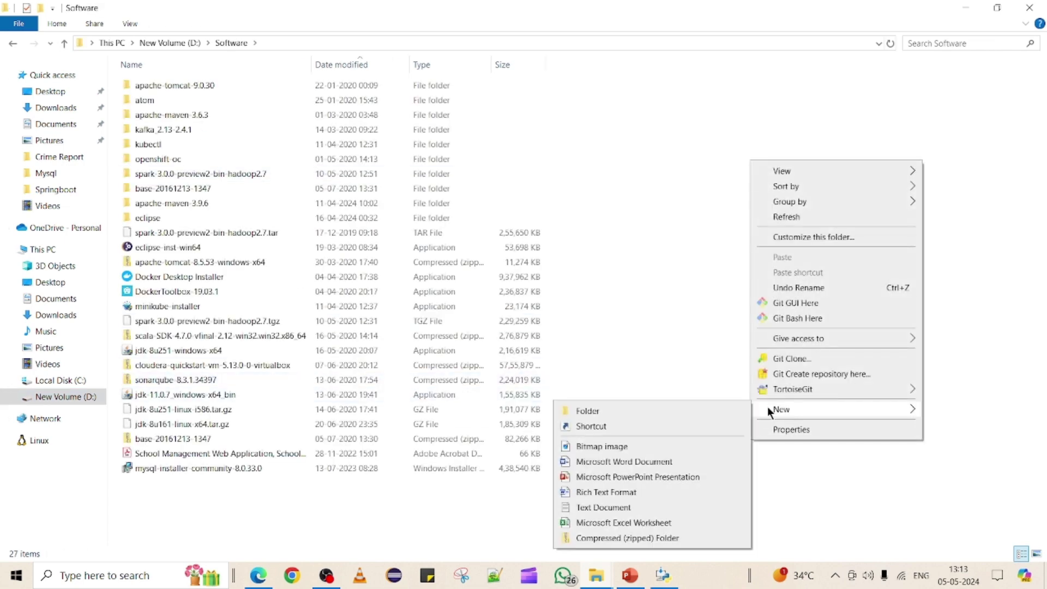
pyautogui.click(700, 407)
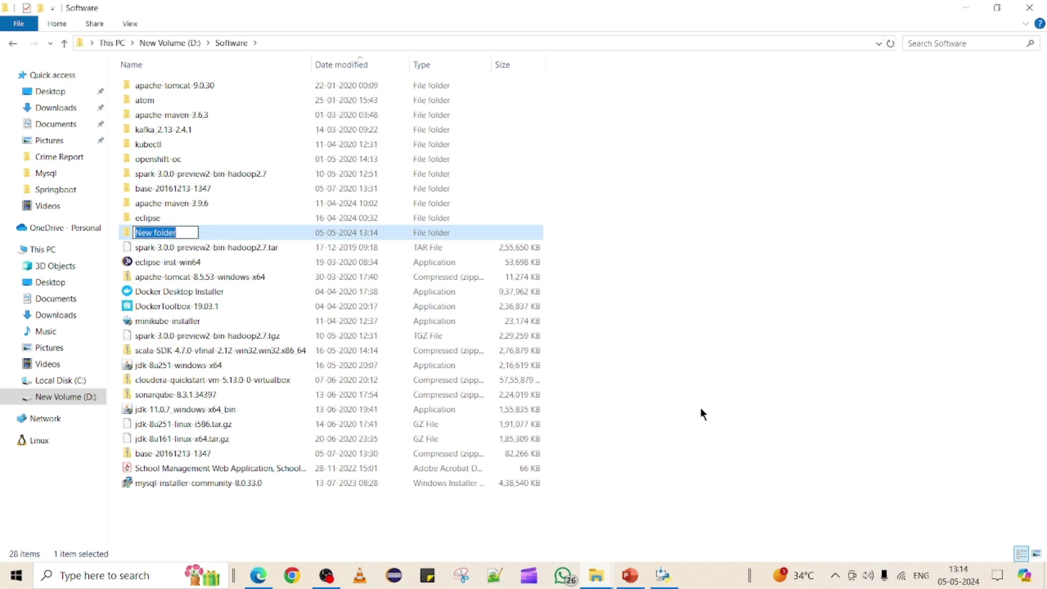
pyautogui.write('python')
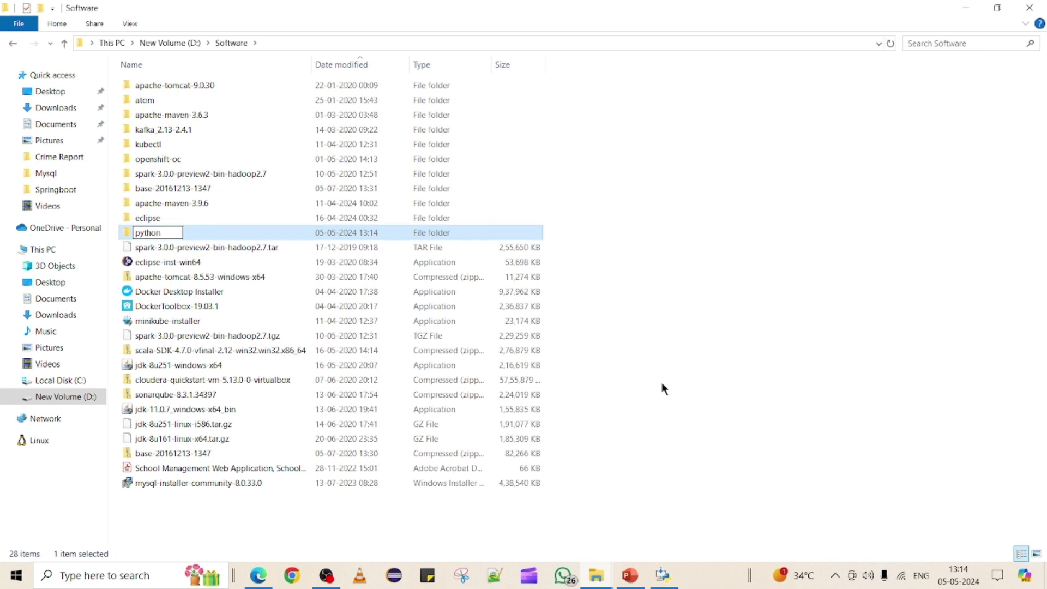
pyautogui.press('Return')
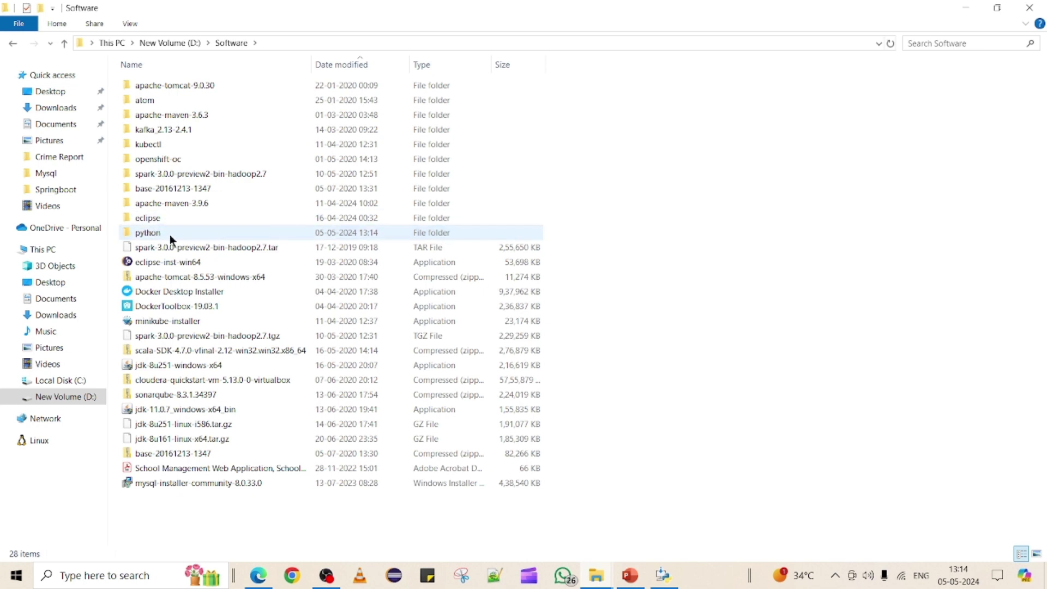
# Copy the new python folder's path and set the Python setup's install location to D:\Software\python.
pyautogui.doubleClick(153, 231)
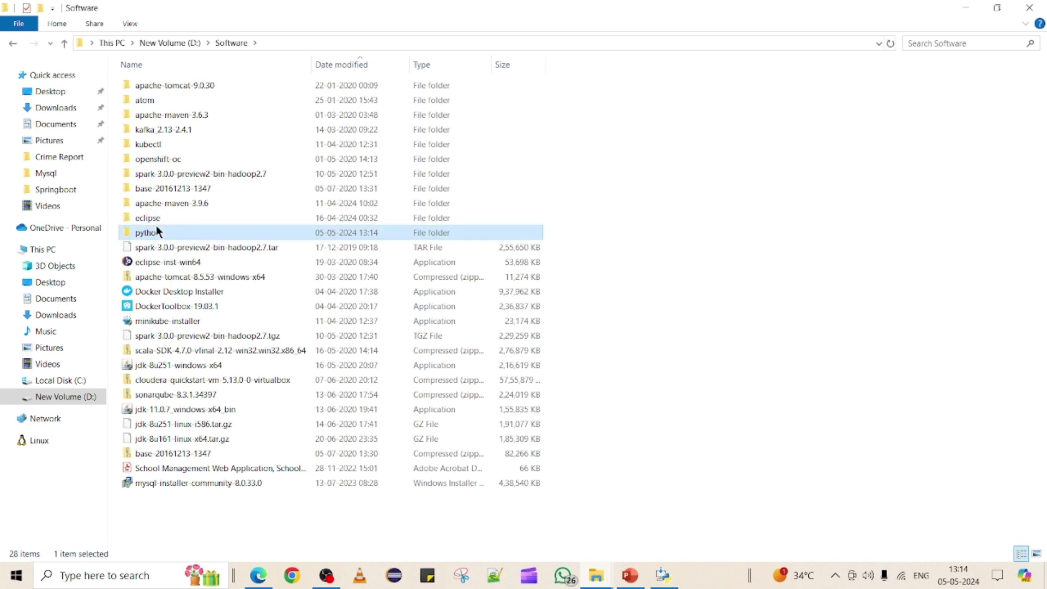
pyautogui.click(319, 39)
pyautogui.hotkey('ctrl', 'c')
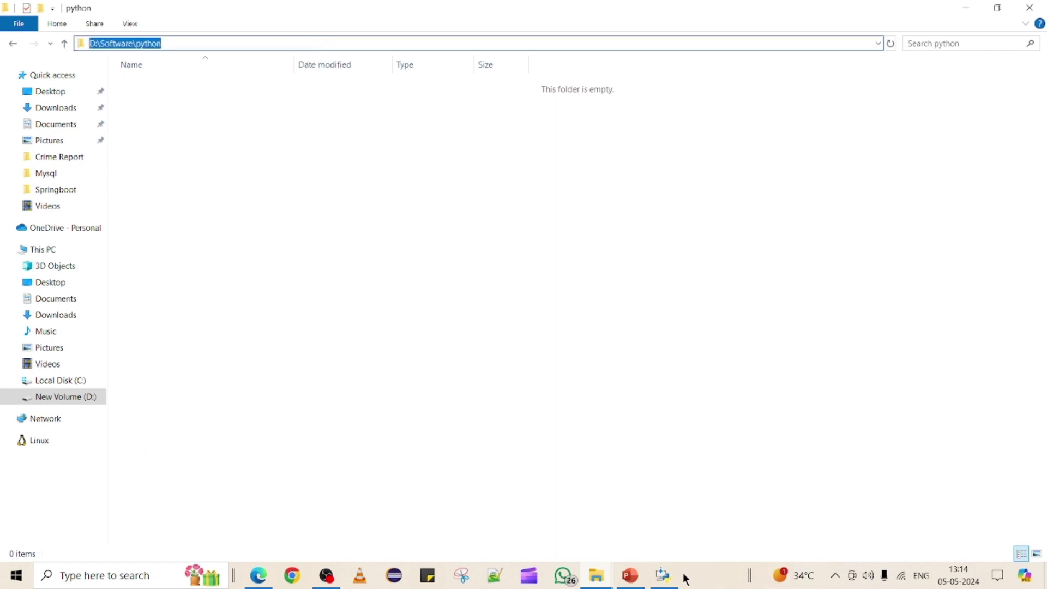
pyautogui.click(663, 576)
pyautogui.hotkey('ctrl', 'a')
pyautogui.hotkey('ctrl', 'v')
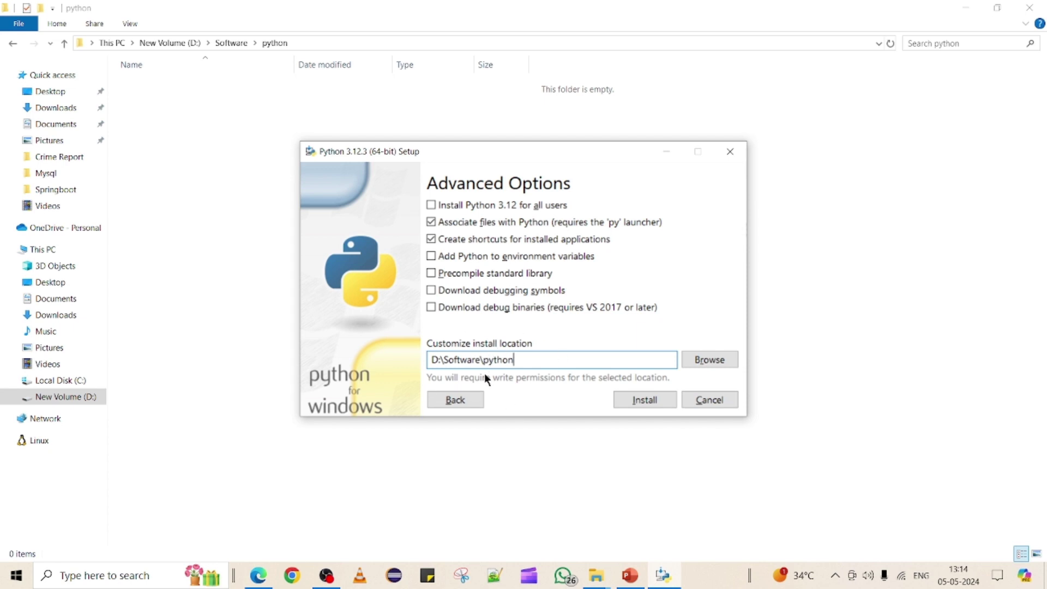
# Go back to the setup's first page to check the install path and return to the advanced options.
pyautogui.click(452, 404)
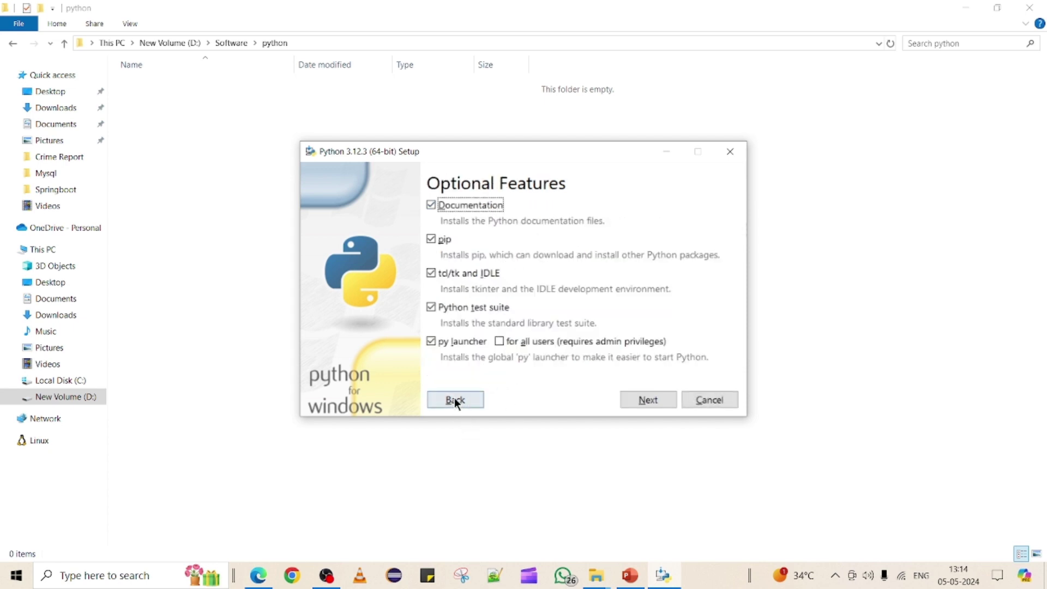
pyautogui.click(456, 399)
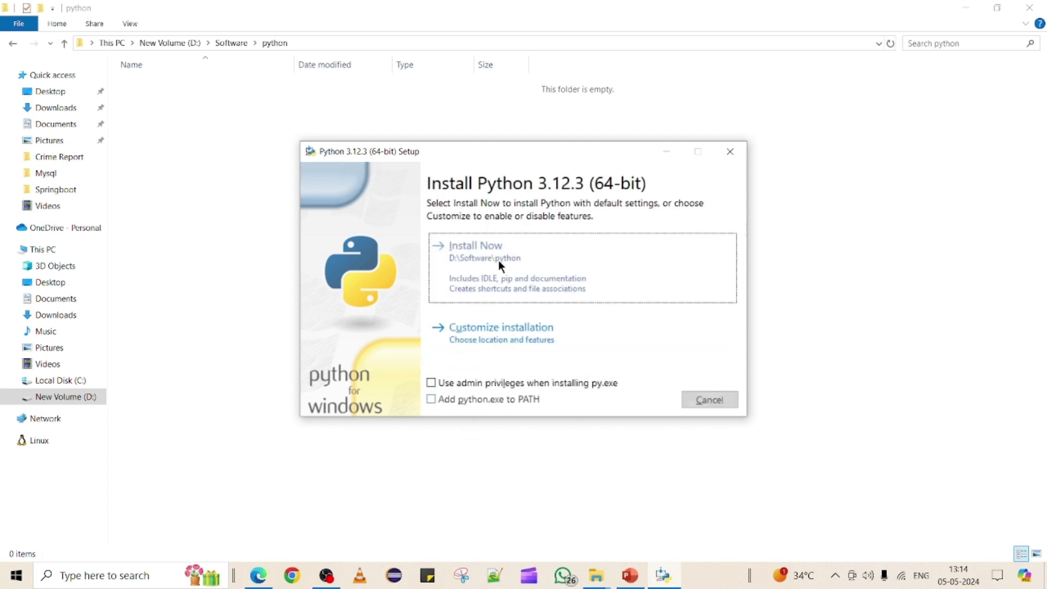
pyautogui.click(488, 339)
pyautogui.click(648, 400)
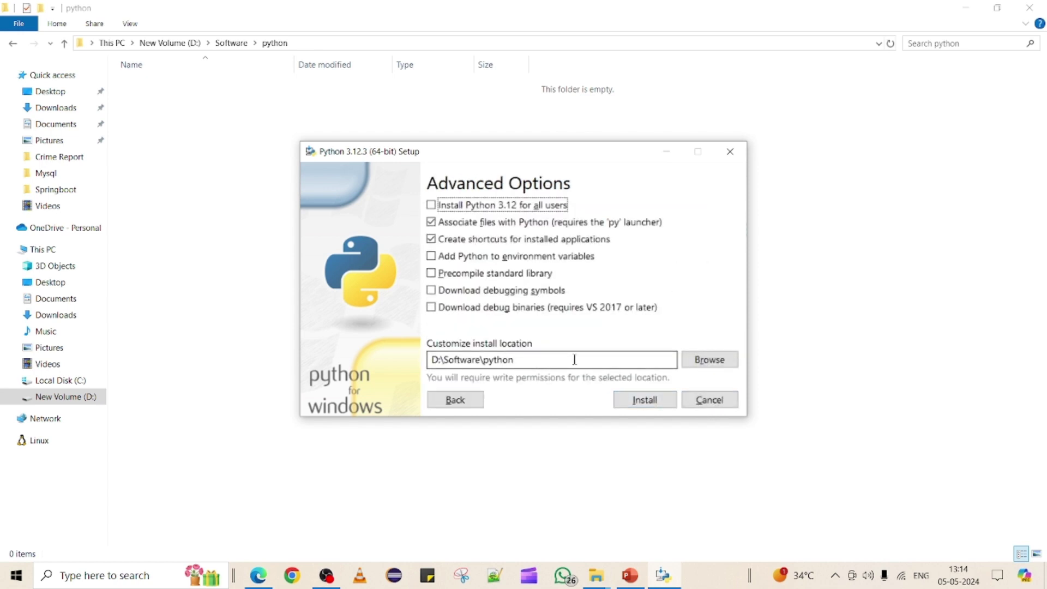
# Install Python 3.12.3 with the chosen options, close the finished setup and refresh the python folder.
pyautogui.click(639, 402)
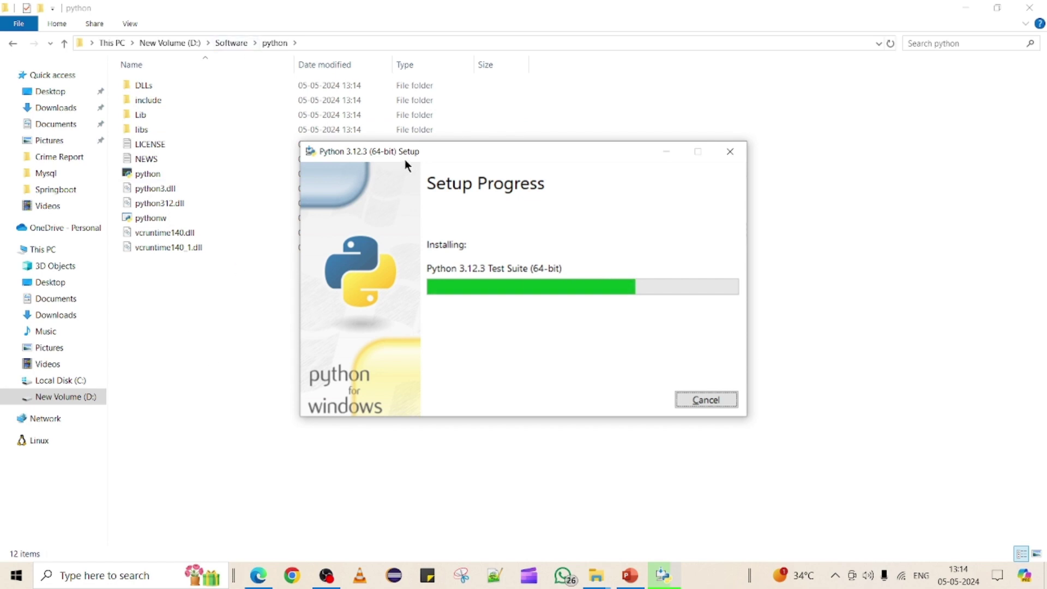
pyautogui.moveTo(462, 151); pyautogui.dragTo(730, 122)
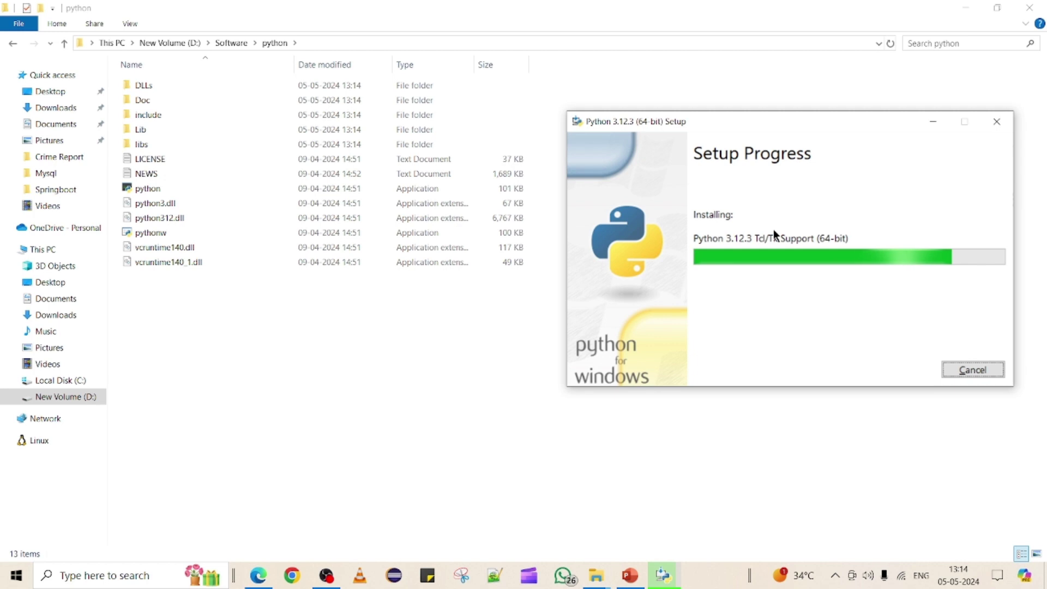
pyautogui.moveTo(800, 118); pyautogui.dragTo(653, 117)
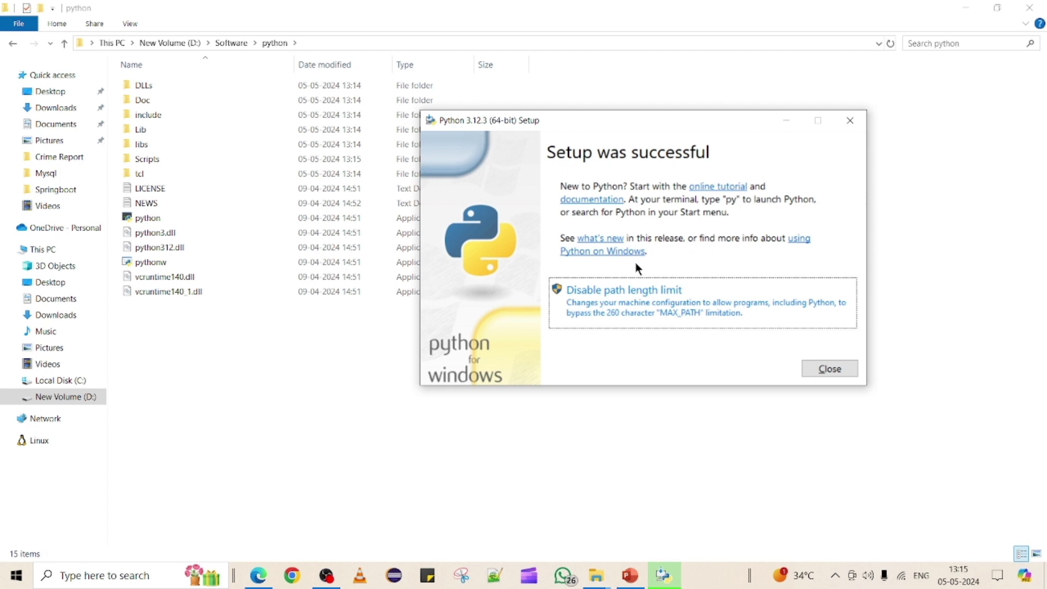
pyautogui.click(843, 369)
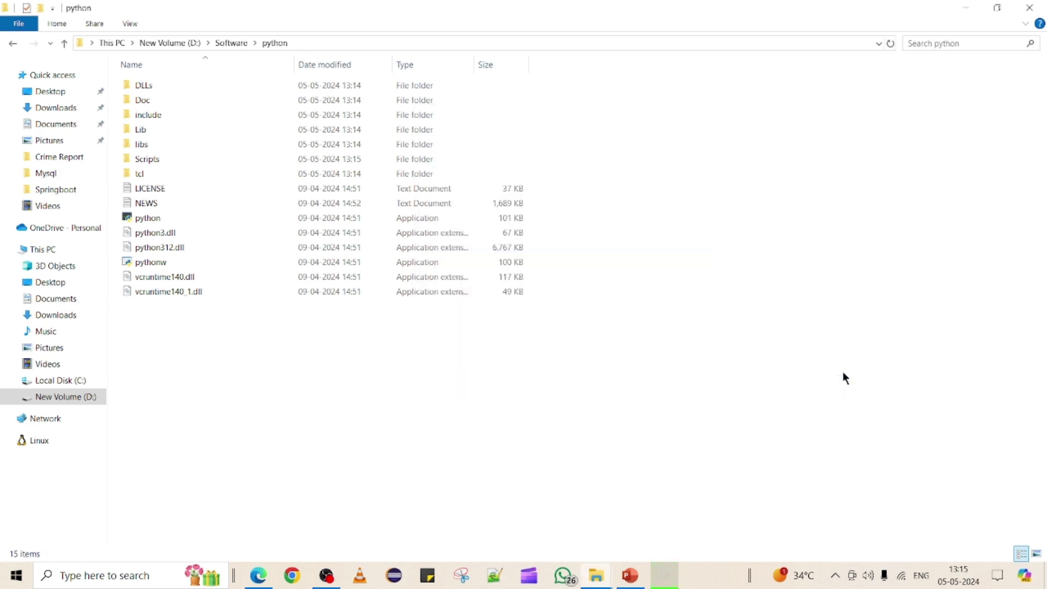
pyautogui.rightClick(818, 254)
pyautogui.click(836, 312)
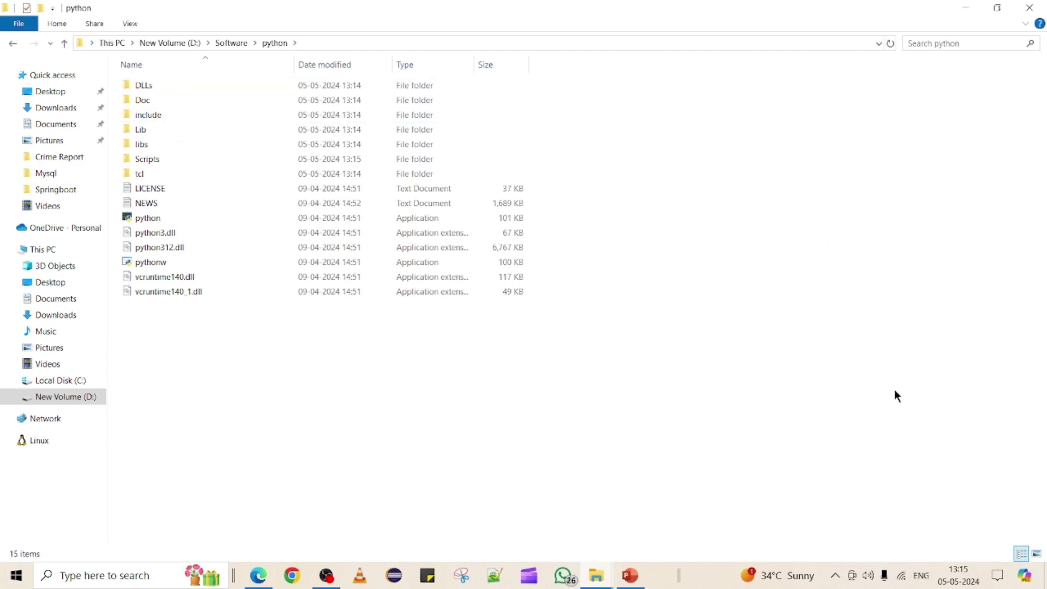
# Copy the D:\Software\python folder path and open the Windows Environment Variables dialog from the system properties.
pyautogui.click(361, 43)
pyautogui.hotkey('ctrl', 'c')
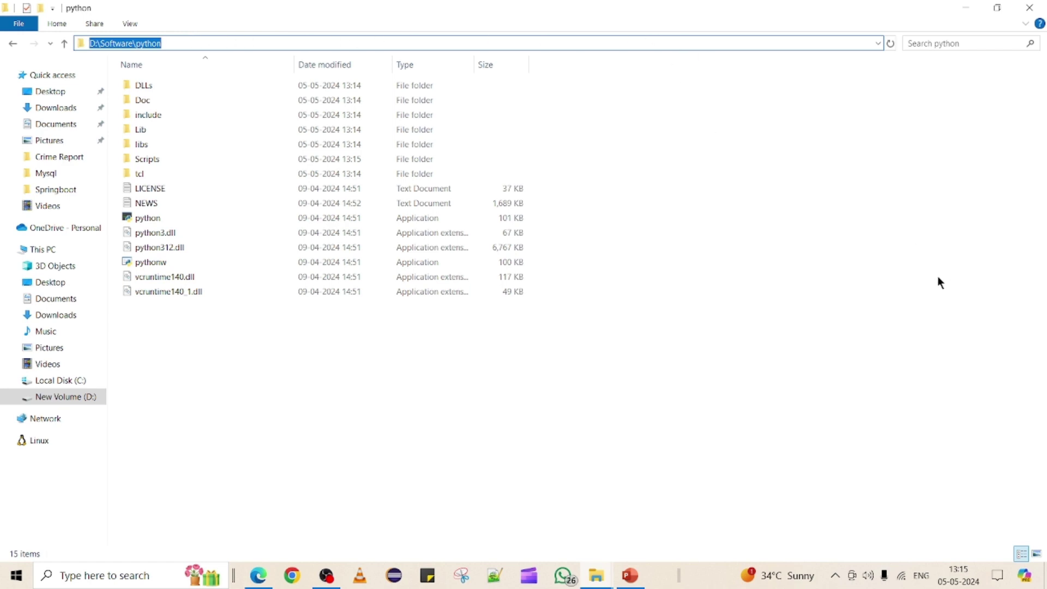
pyautogui.press('super')
pyautogui.write('nvi')
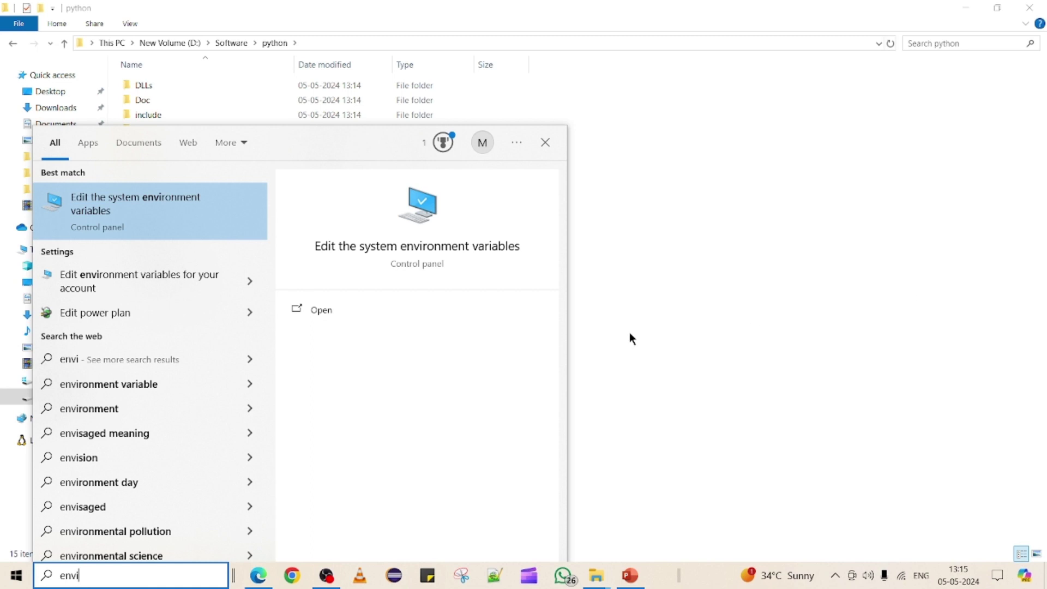
pyautogui.click(186, 211)
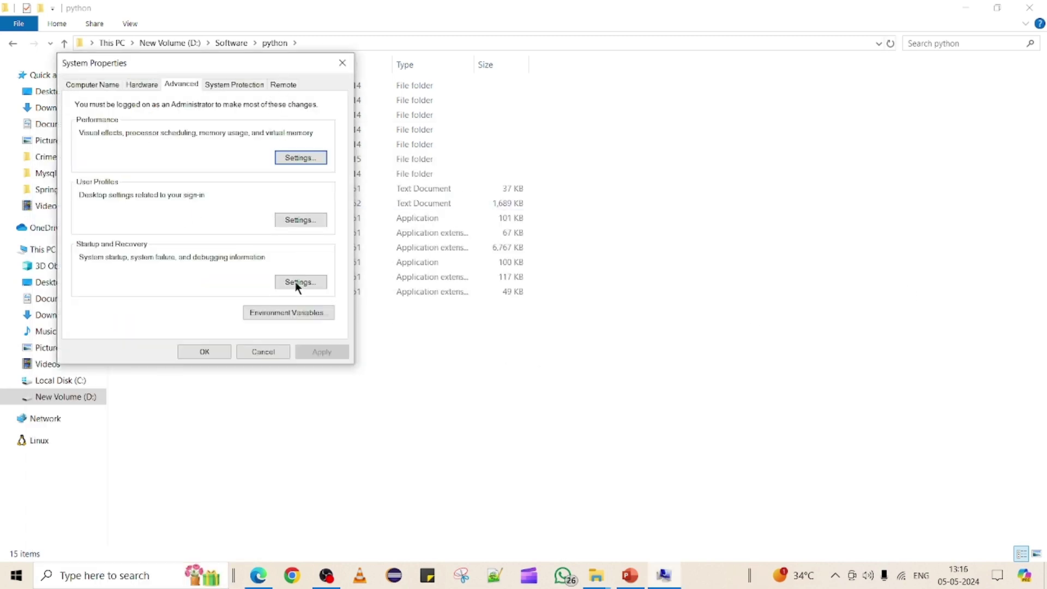
pyautogui.click(294, 316)
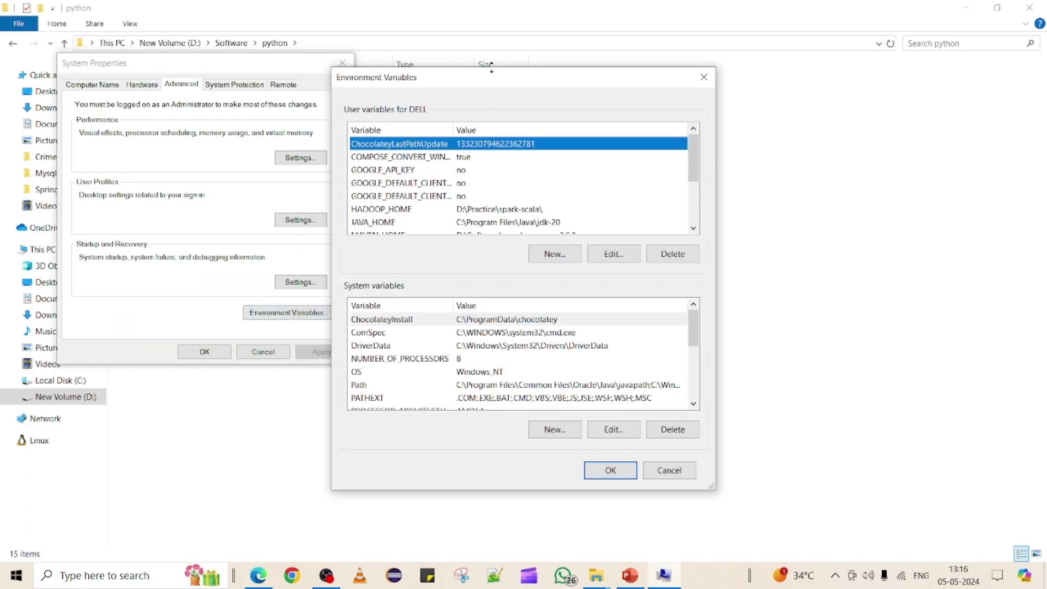
# Add a new D:\Software\python entry to the system Path variable and confirm the entry list.
pyautogui.moveTo(492, 73); pyautogui.dragTo(616, 57)
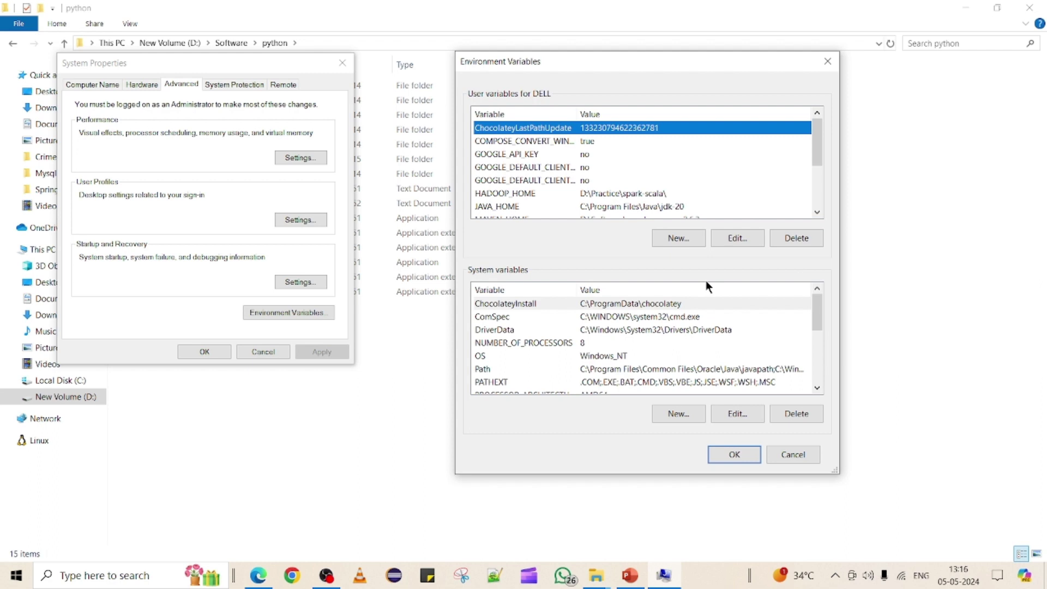
pyautogui.scroll(-2, 571, 218)
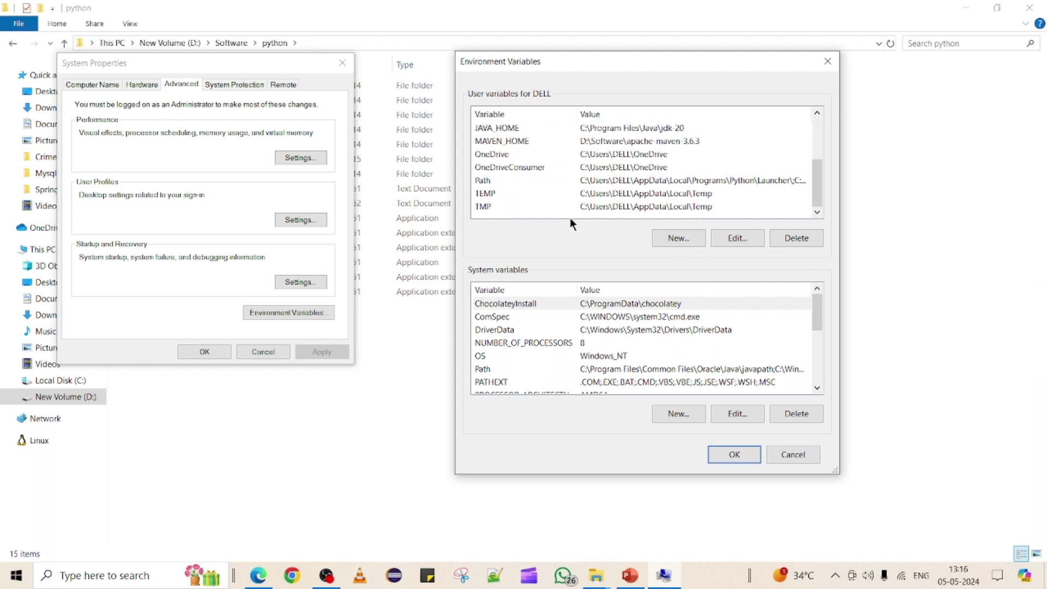
pyautogui.scroll(-4, 572, 342)
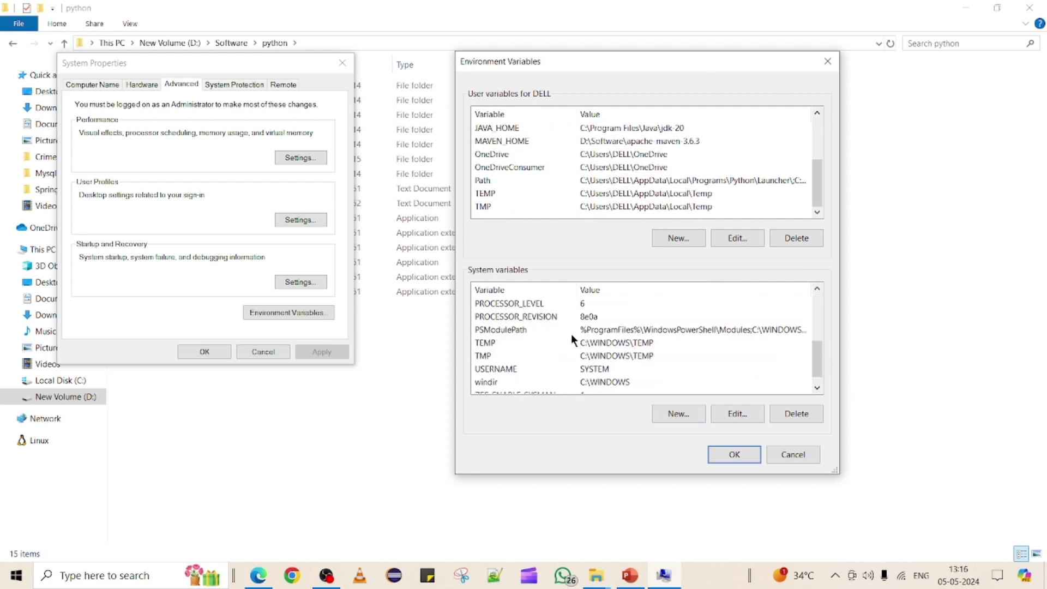
pyautogui.scroll(2, 573, 338)
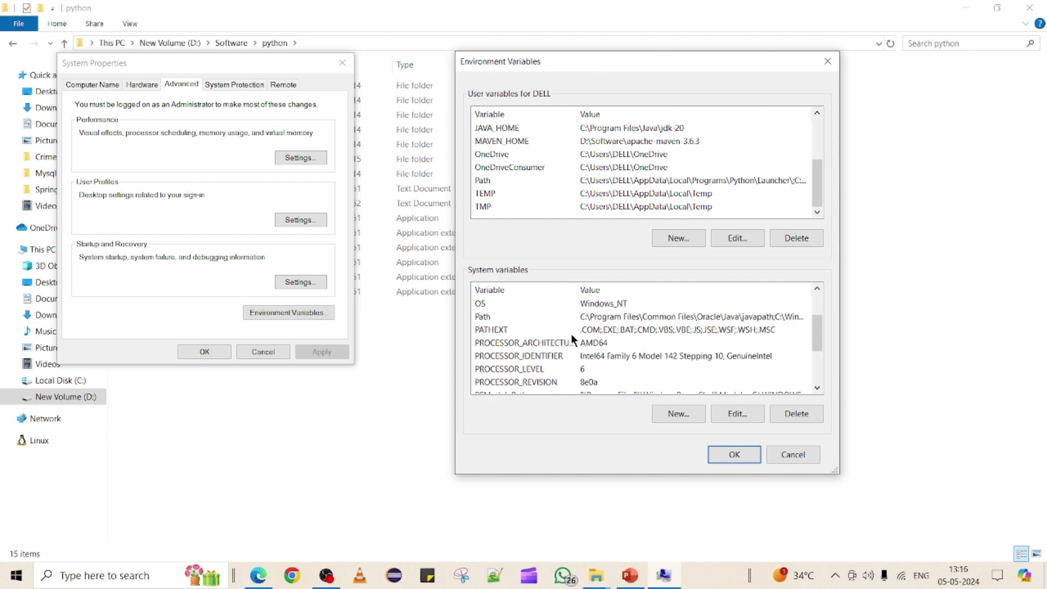
pyautogui.click(583, 319)
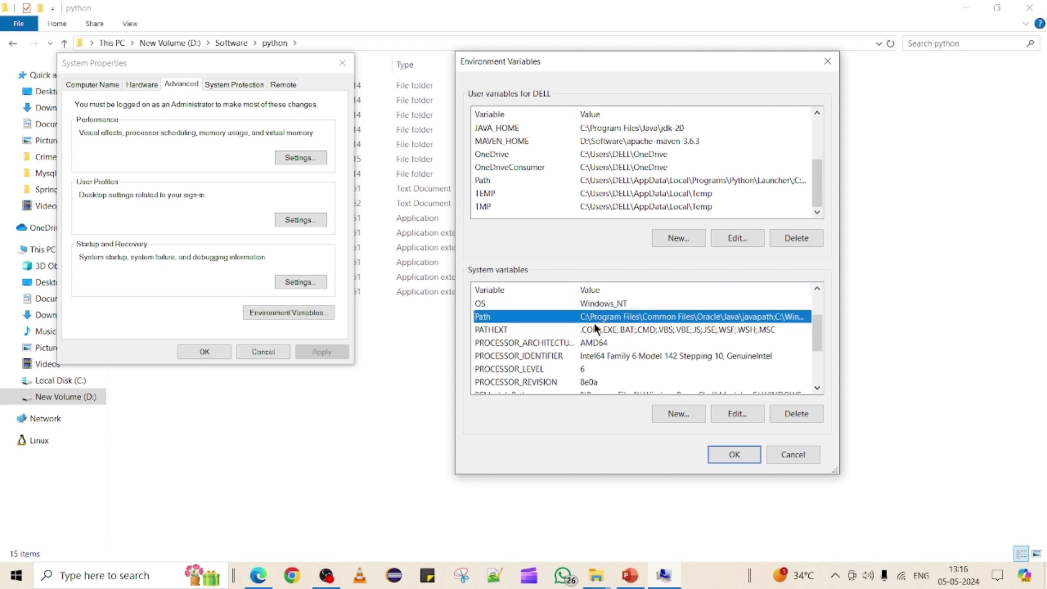
pyautogui.scroll(2, 602, 325)
pyautogui.scroll(-4, 602, 325)
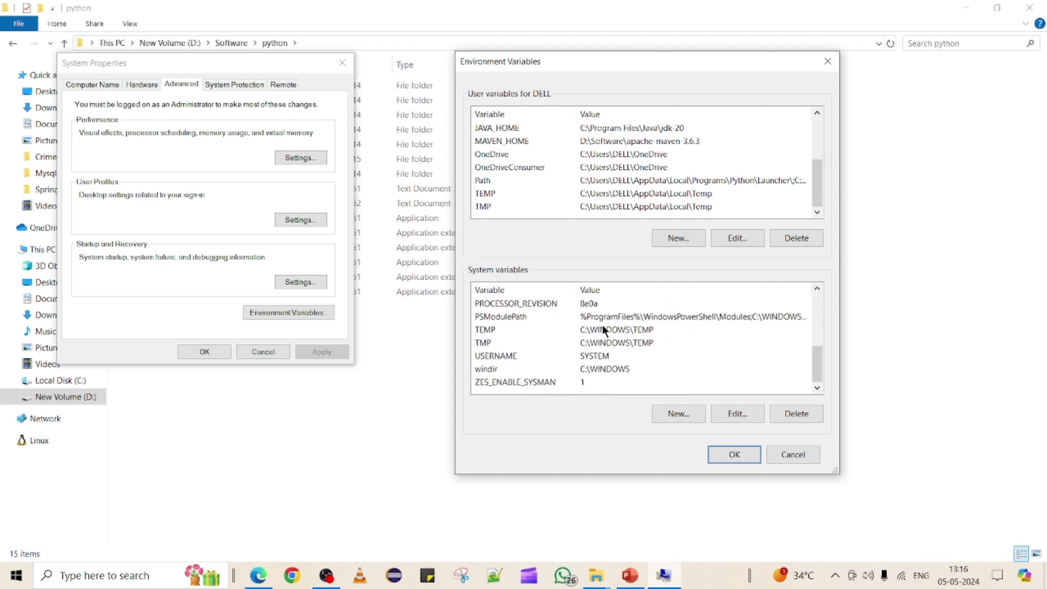
pyautogui.scroll(3, 602, 325)
pyautogui.scroll(-2, 602, 325)
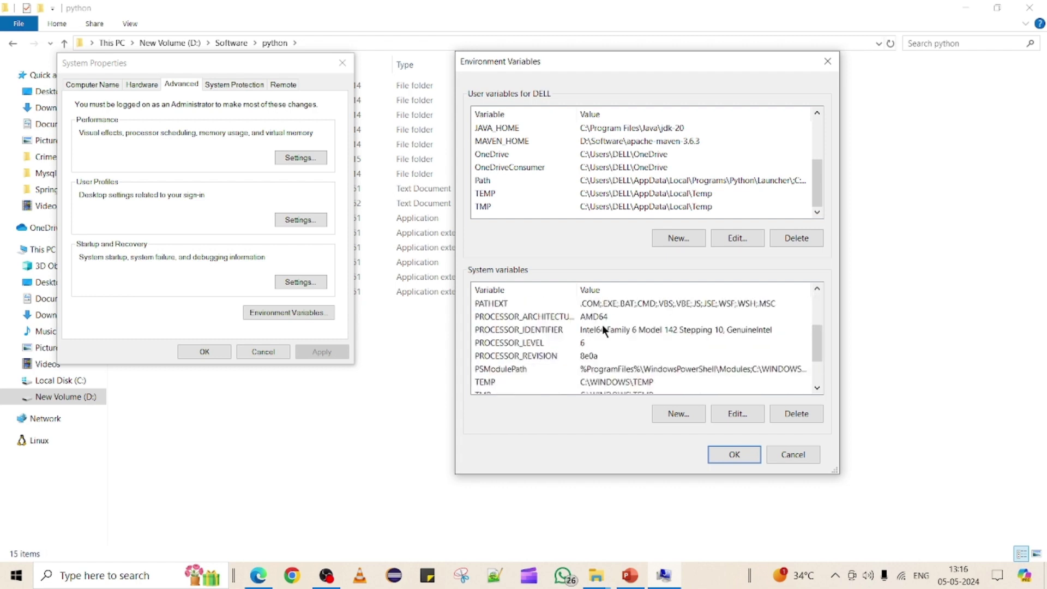
pyautogui.scroll(1, 602, 325)
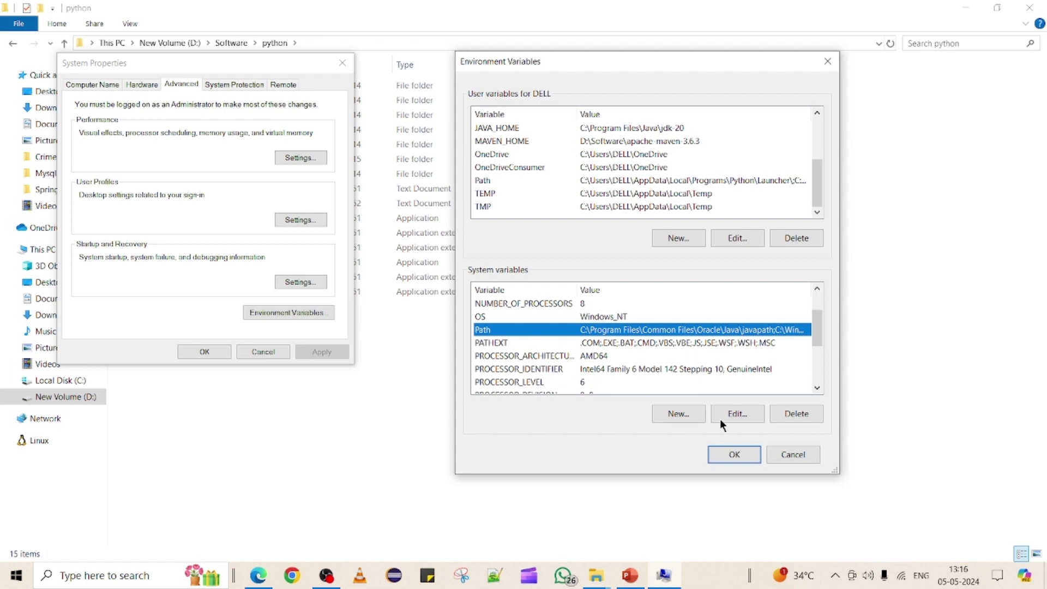
pyautogui.click(734, 415)
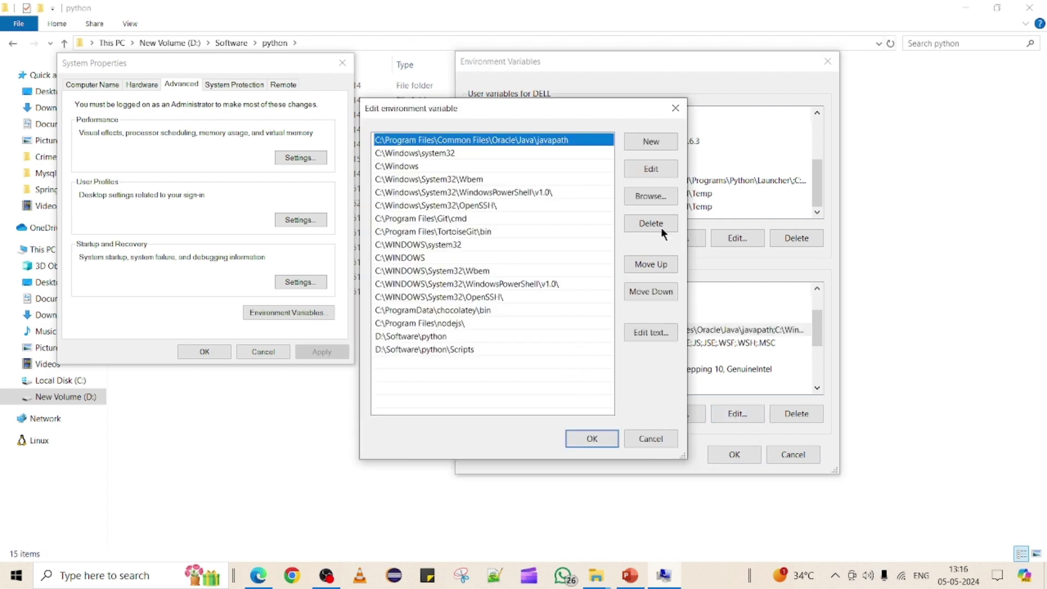
pyautogui.click(652, 142)
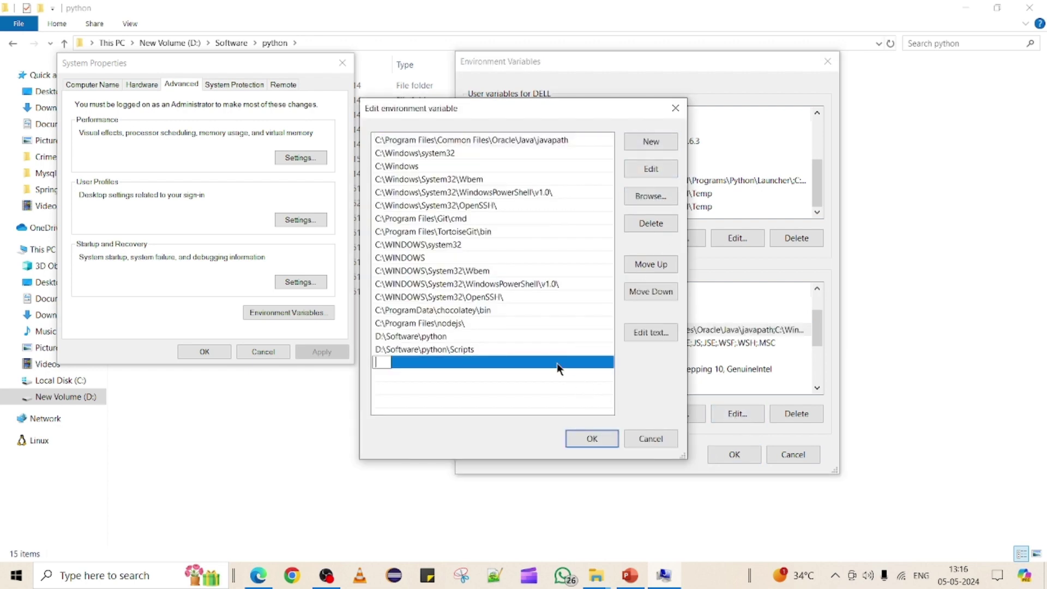
pyautogui.hotkey('ctrl', 'v')
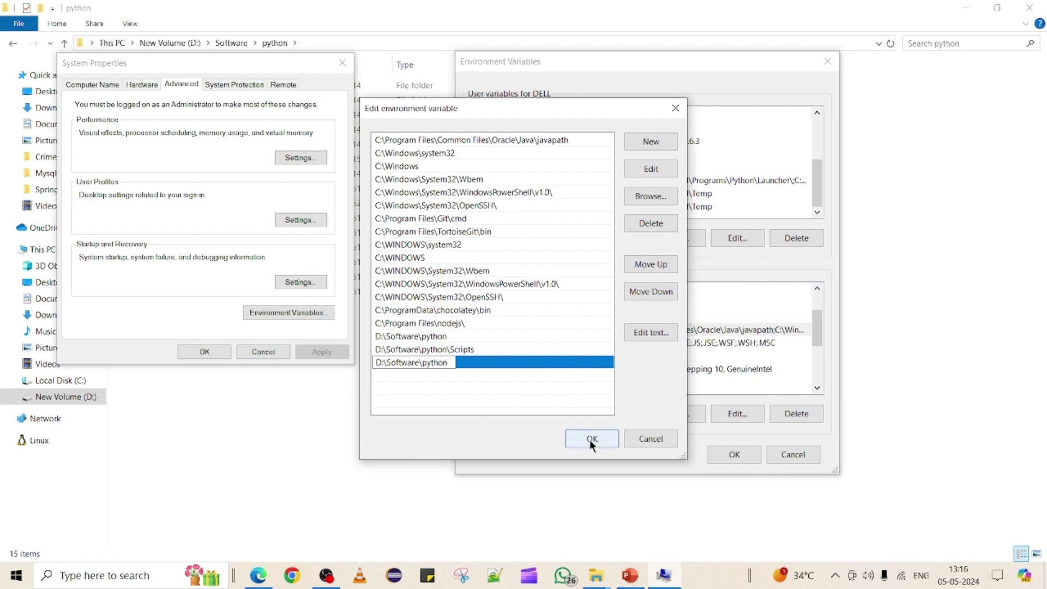
pyautogui.click(590, 440)
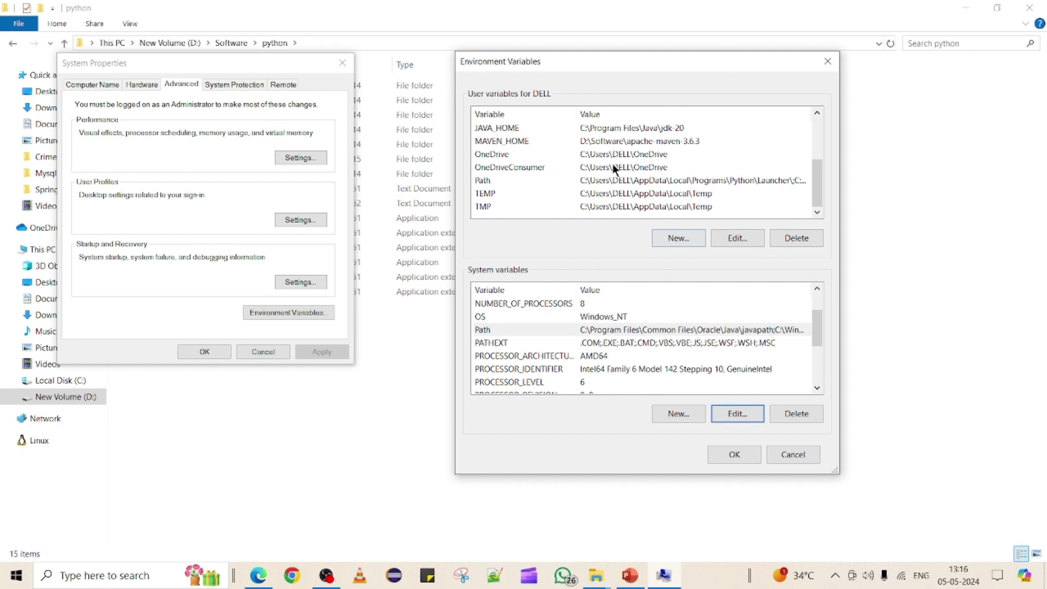
# Add D:\Software\python to the user Path variable and save the environment variables and system properties.
pyautogui.scroll(2, 599, 158)
pyautogui.scroll(-1, 554, 196)
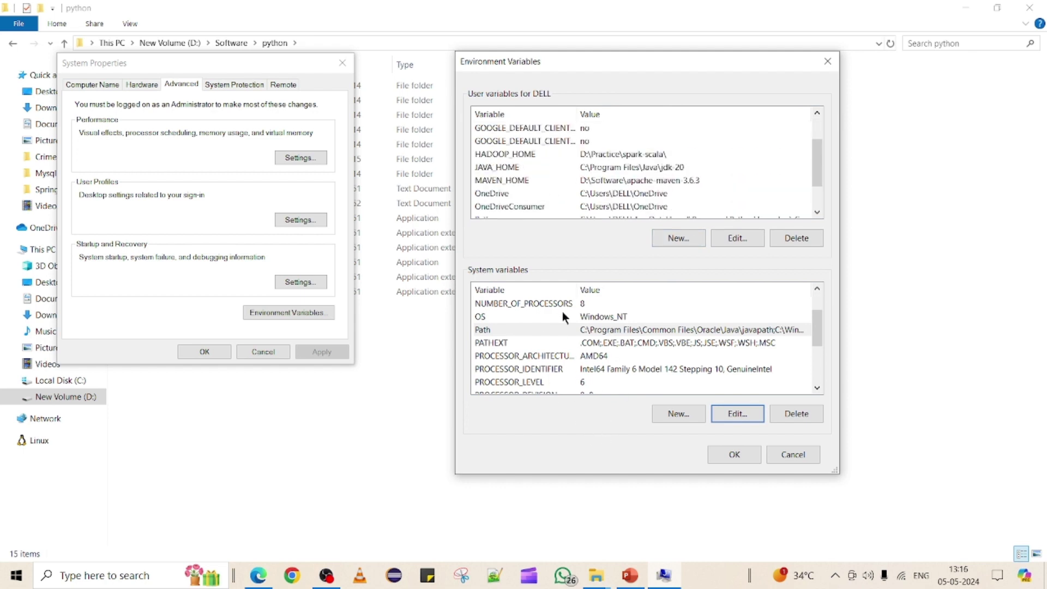
pyautogui.scroll(-1, 584, 191)
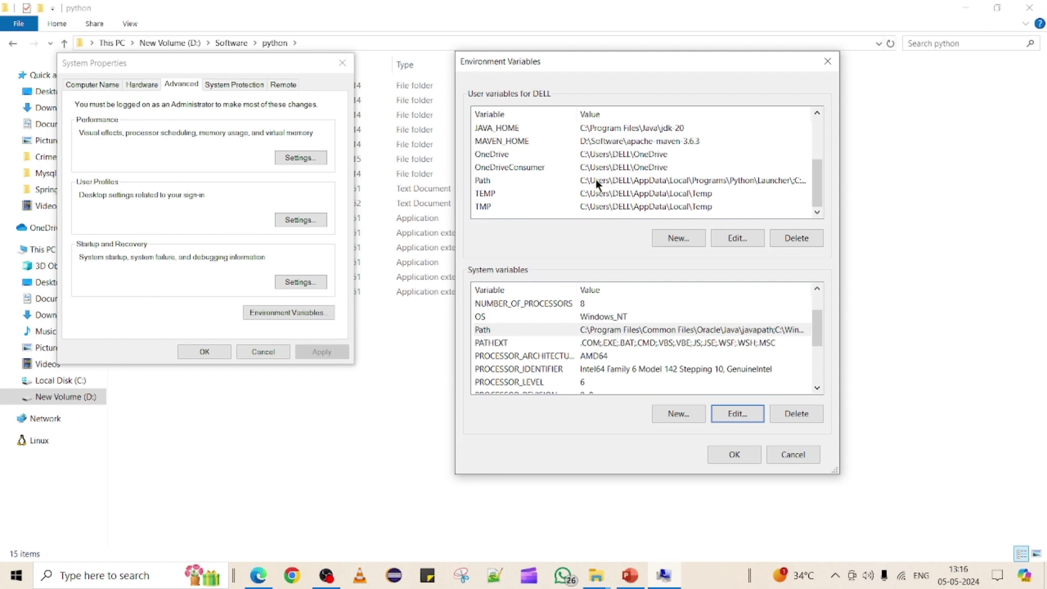
pyautogui.click(593, 182)
pyautogui.click(732, 241)
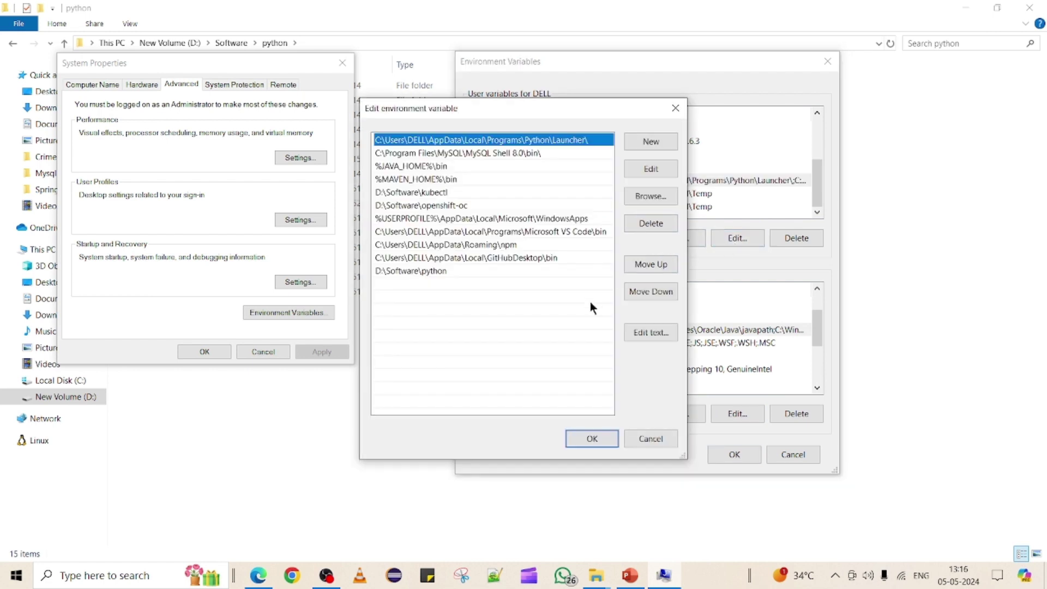
pyautogui.click(652, 143)
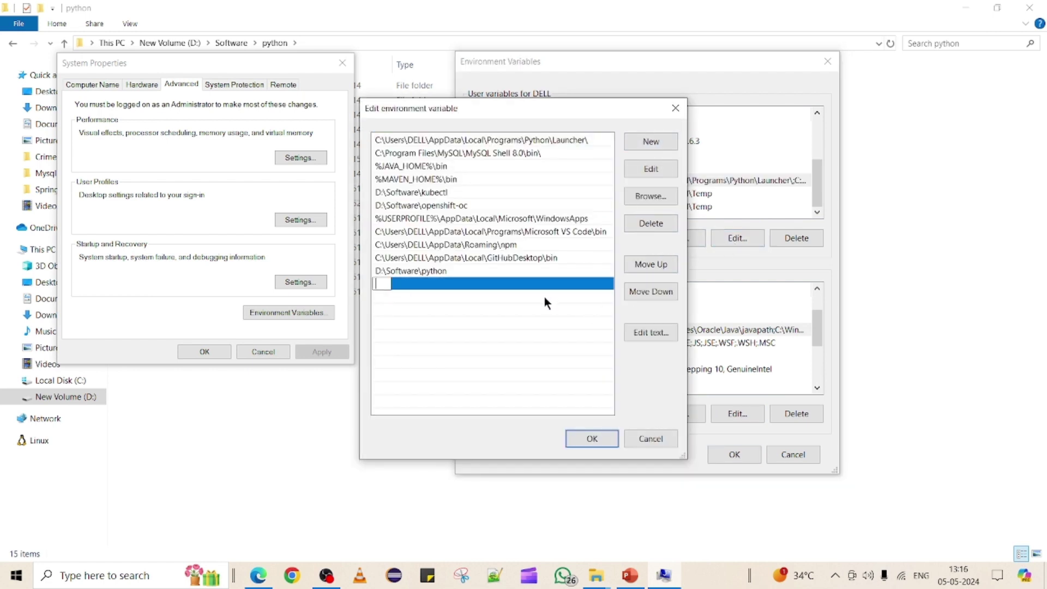
pyautogui.write('D:\\Software\\python')
pyautogui.click(593, 438)
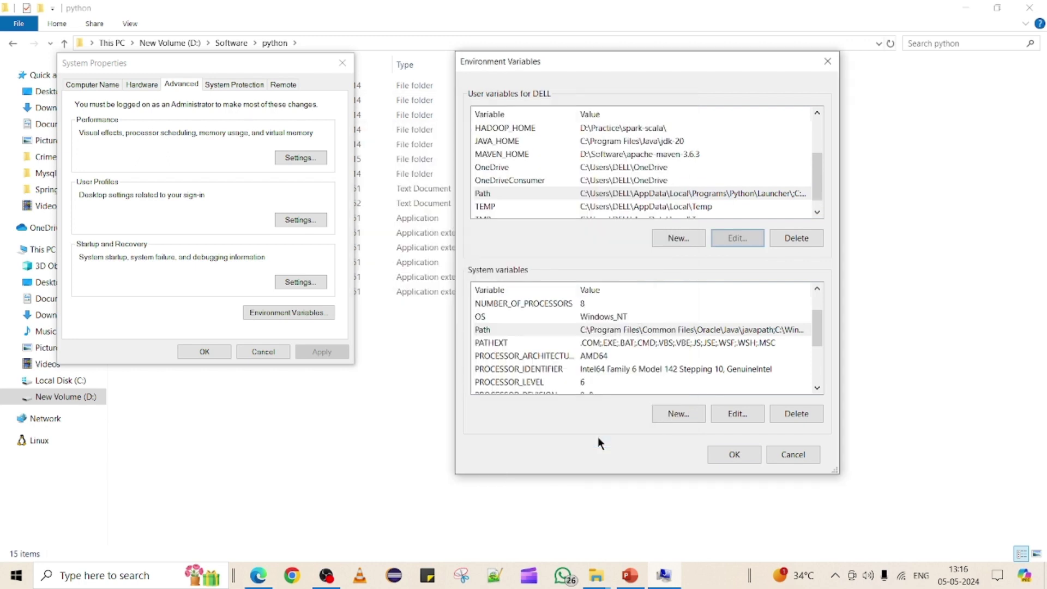
pyautogui.click(744, 457)
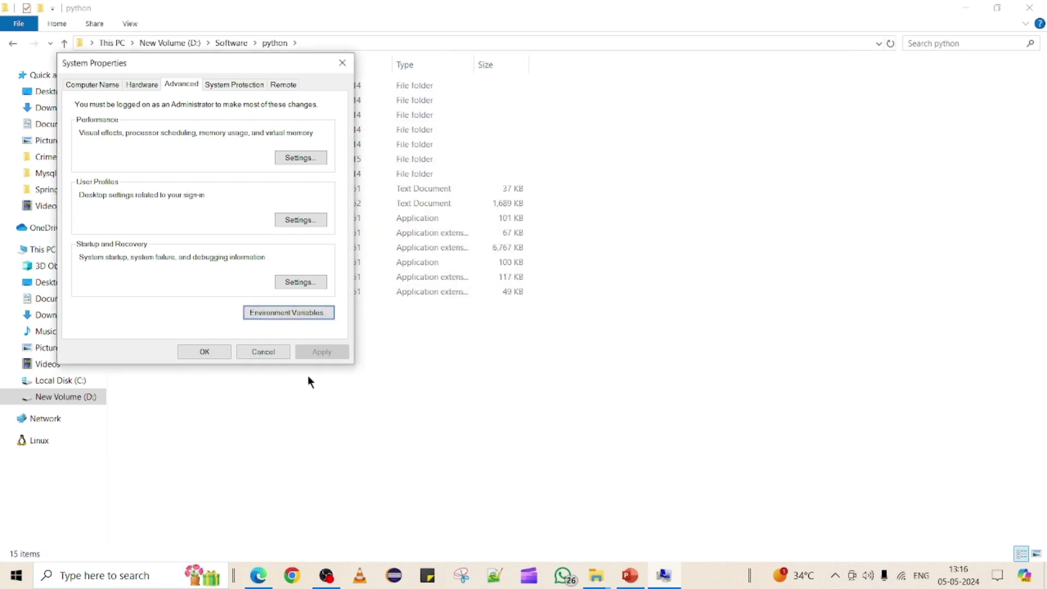
pyautogui.click(201, 353)
# Refresh the python folder and run python --version in a new Command Prompt window.
pyautogui.rightClick(742, 273)
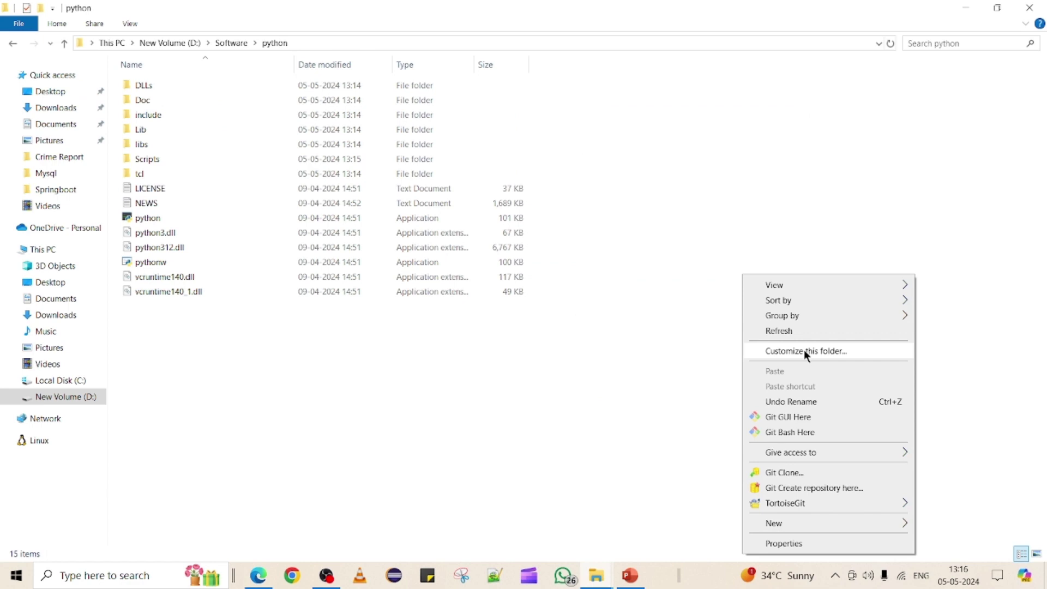
pyautogui.click(801, 330)
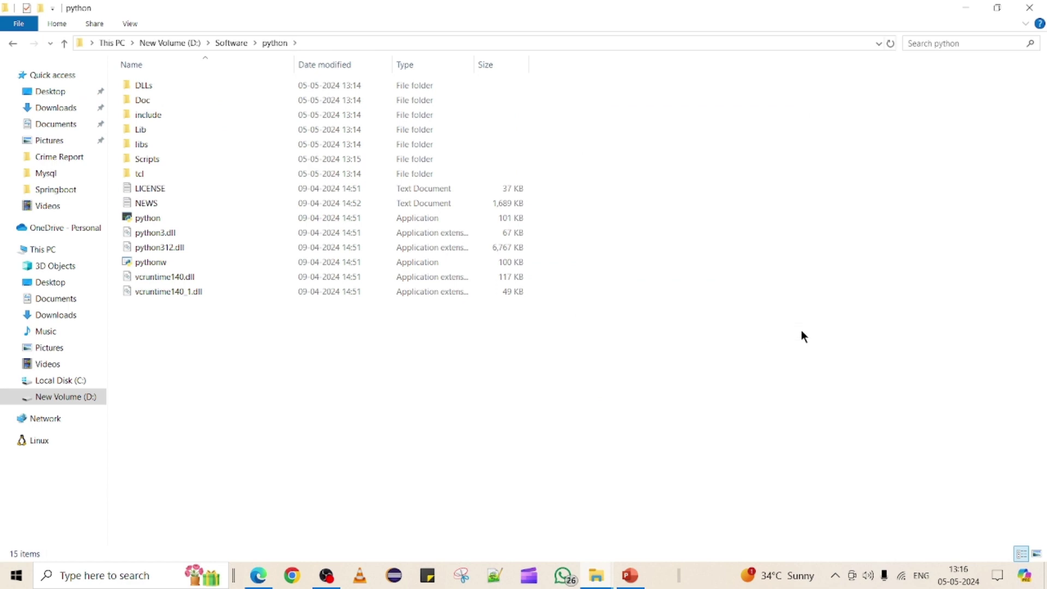
pyautogui.press('super+r')
pyautogui.write('cmd')
pyautogui.press('Return')
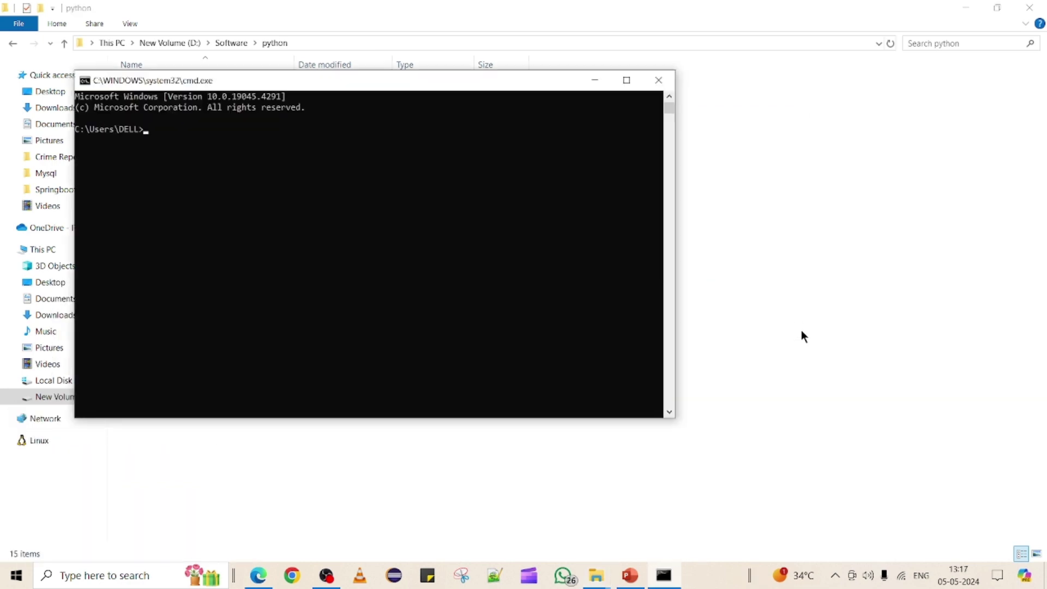
pyautogui.moveTo(243, 82); pyautogui.dragTo(582, 255)
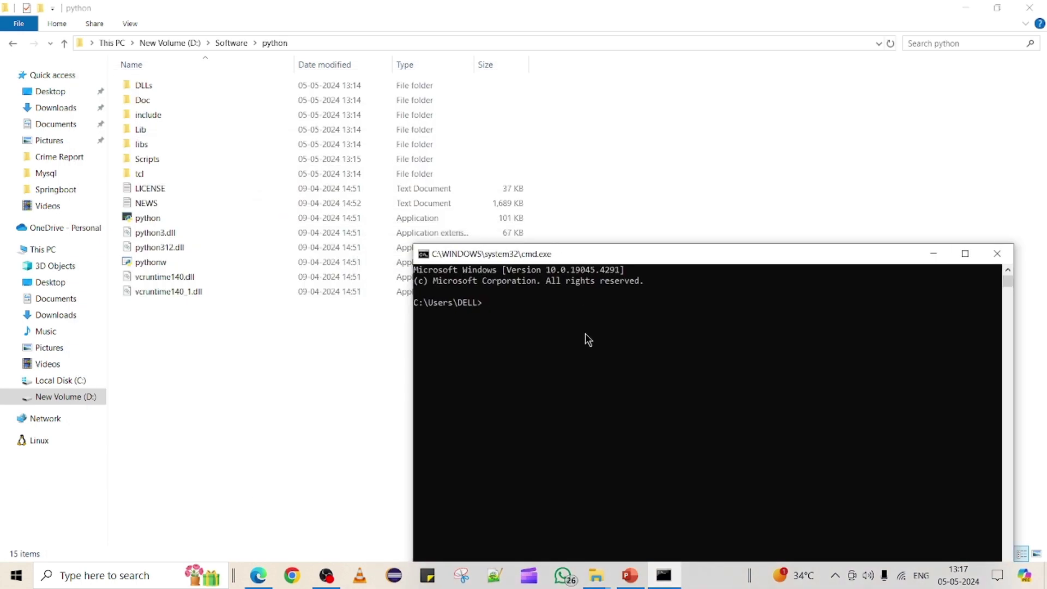
pyautogui.write('python --version')
pyautogui.press('Return')
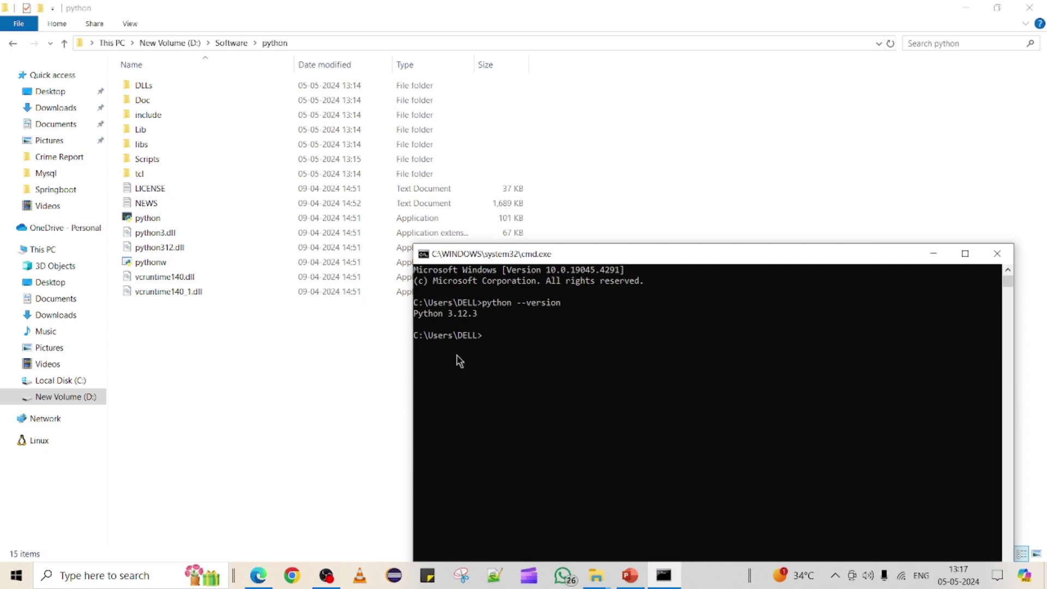
# Compare the reported Python version with the python.org downloads page, and close the Command Prompt and the browser.
pyautogui.moveTo(259, 575)
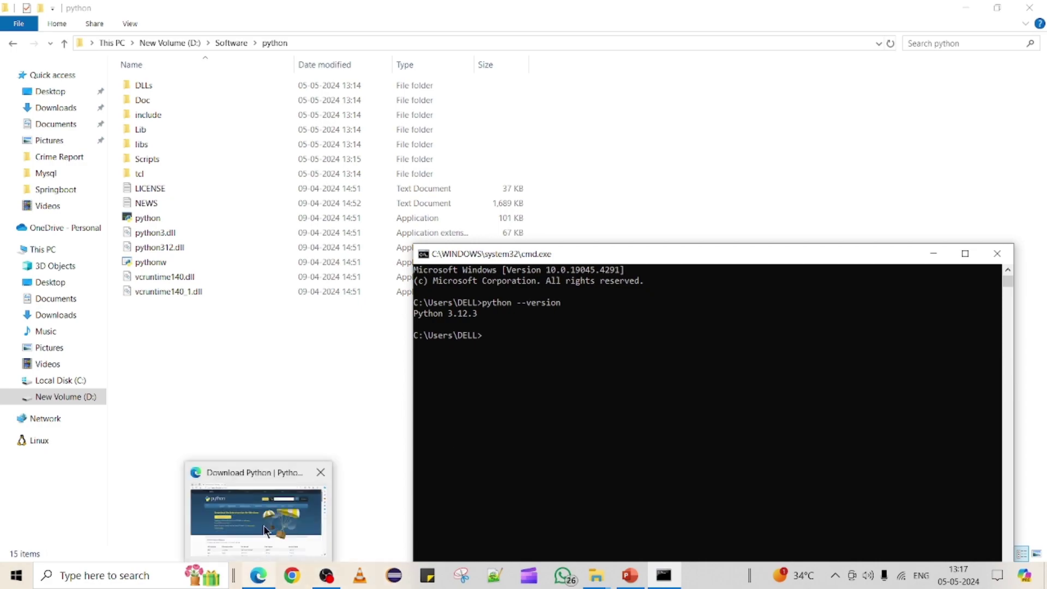
pyautogui.click(265, 532)
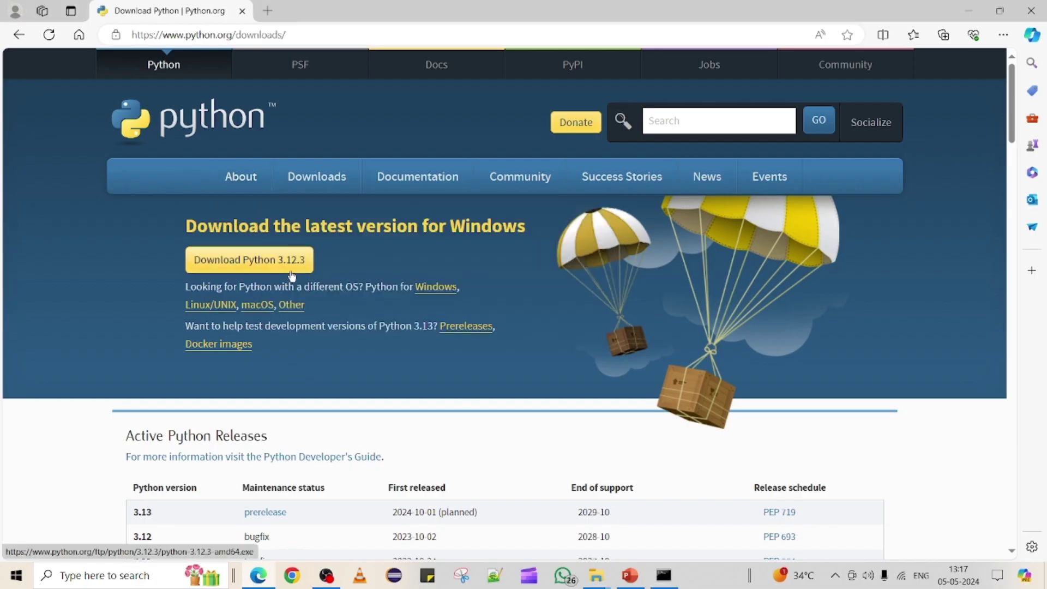
pyautogui.click(664, 575)
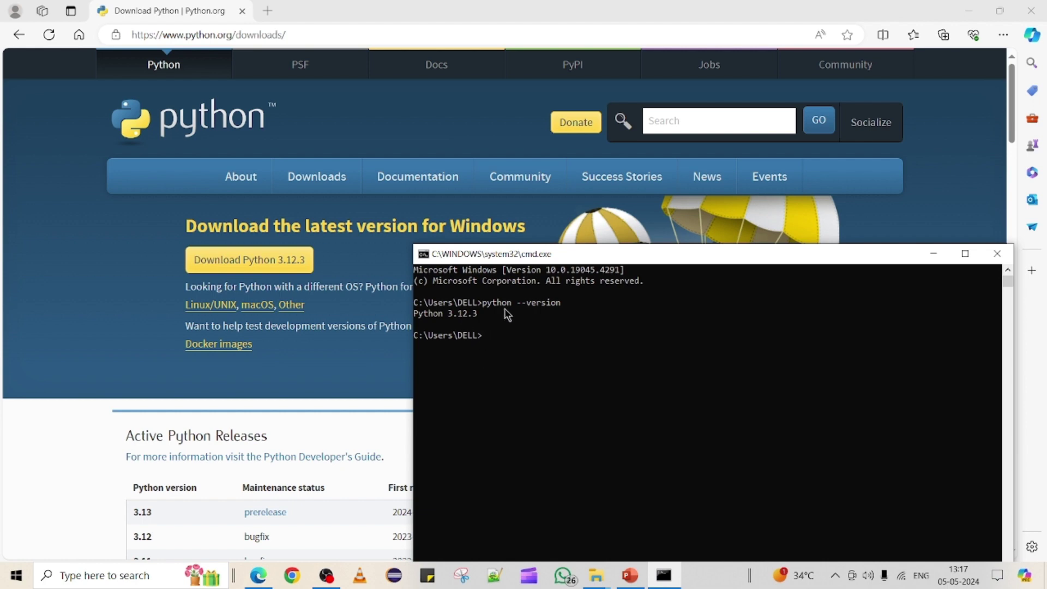
pyautogui.moveTo(439, 313); pyautogui.dragTo(492, 316)
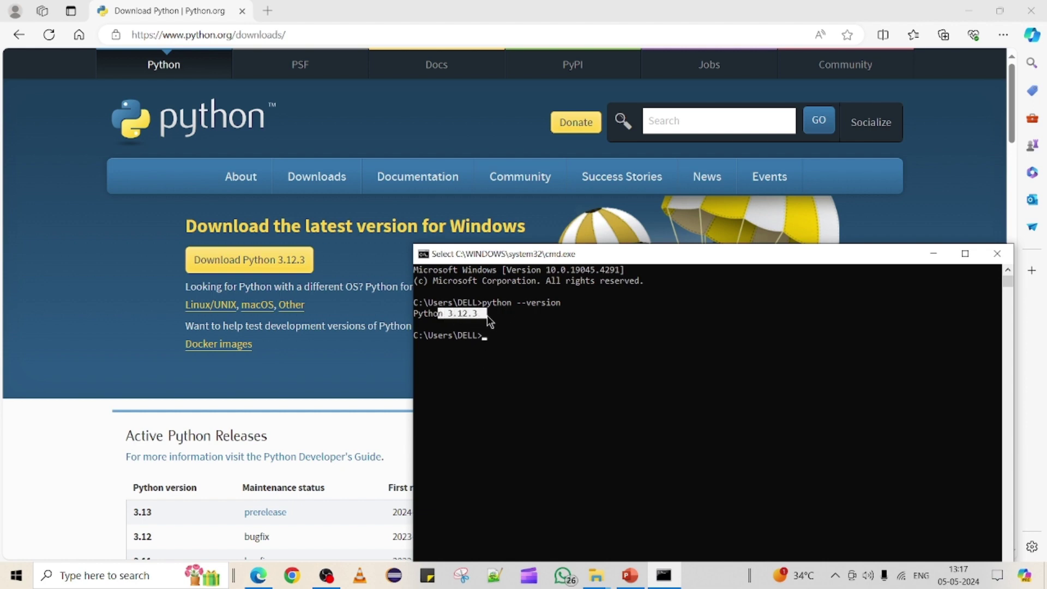
pyautogui.click(515, 330)
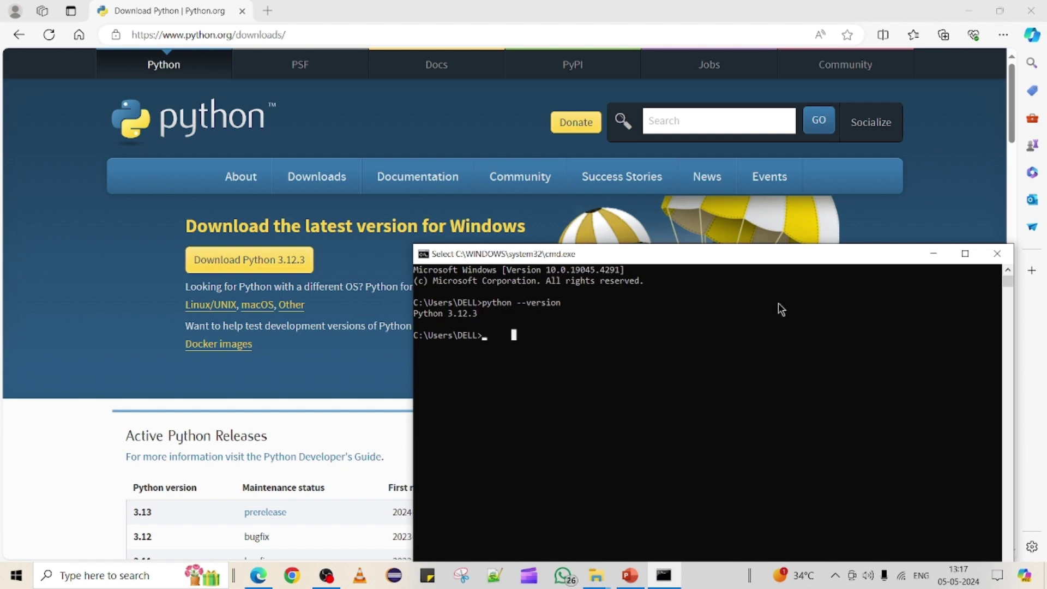
pyautogui.click(997, 254)
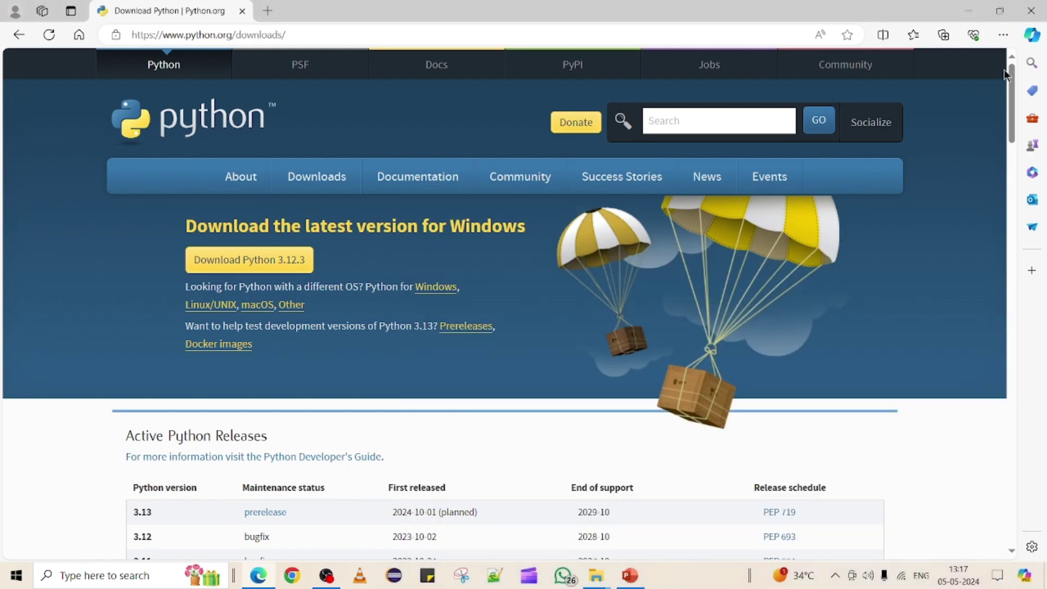
pyautogui.click(1035, 11)
# Refresh the python folder, open its Scripts subfolder and copy the path D:\Software\python\Scripts.
pyautogui.rightClick(703, 233)
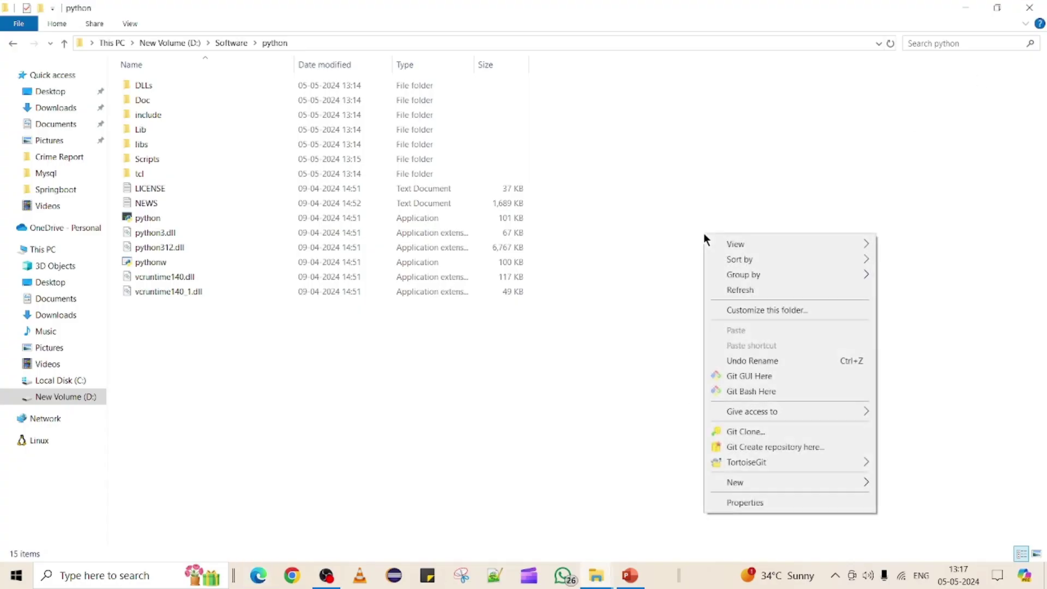
pyautogui.click(729, 290)
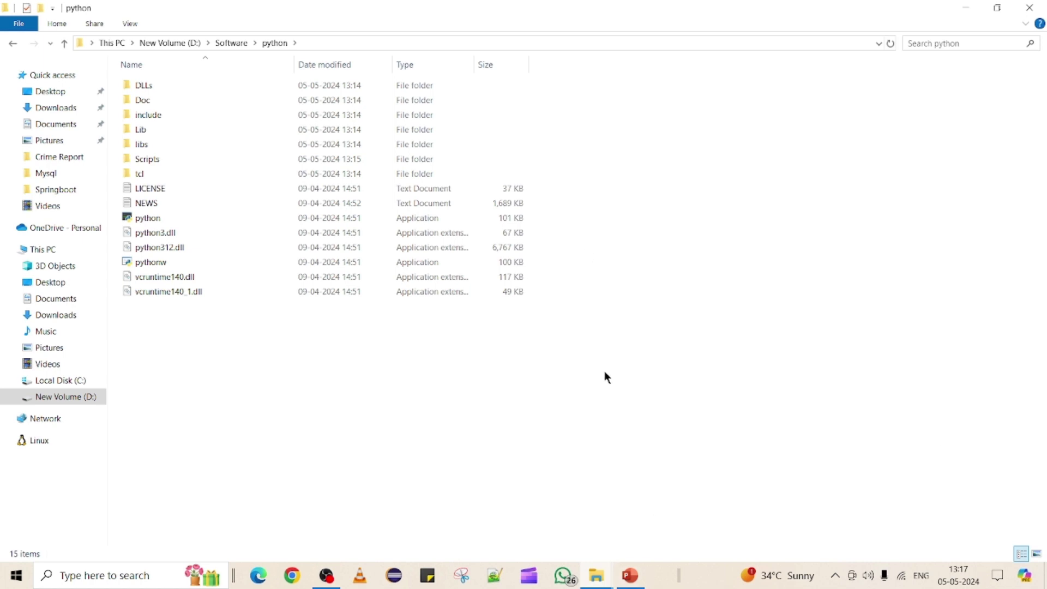
pyautogui.doubleClick(172, 156)
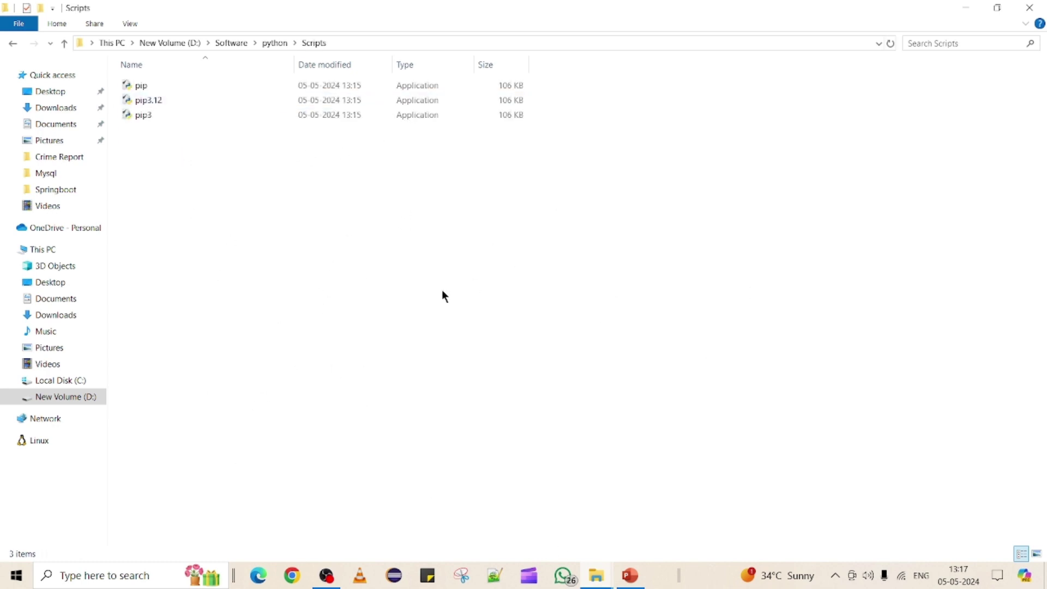
pyautogui.click(280, 44)
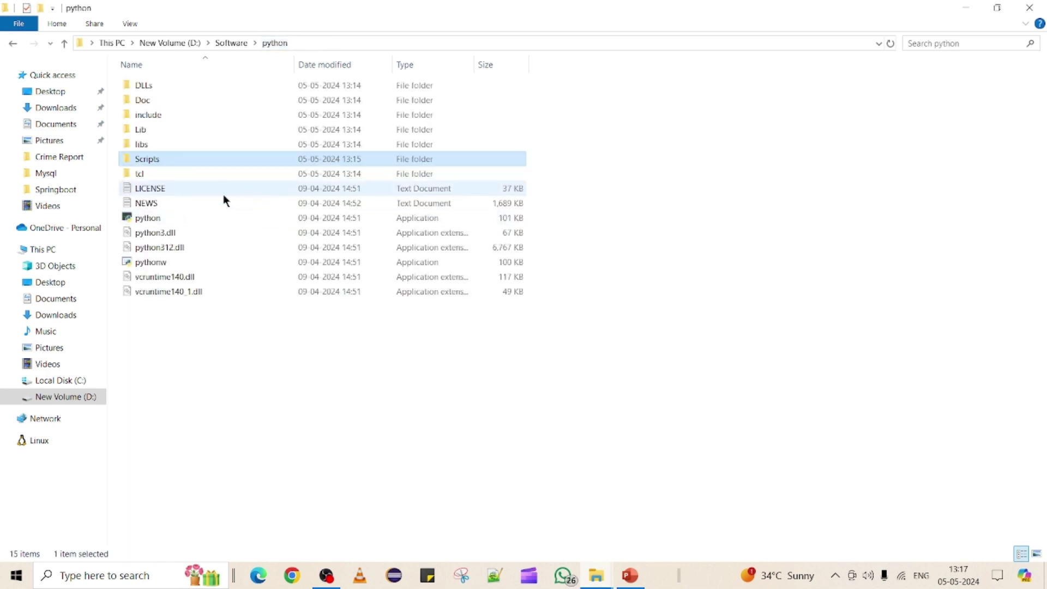
pyautogui.doubleClick(162, 160)
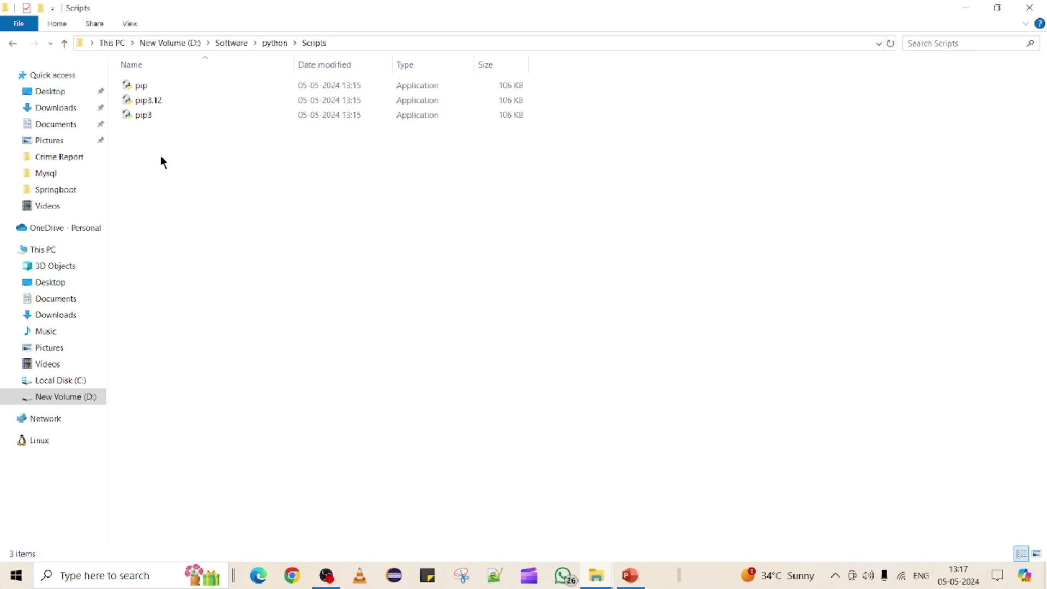
pyautogui.click(356, 41)
pyautogui.hotkey('ctrl', 'c')
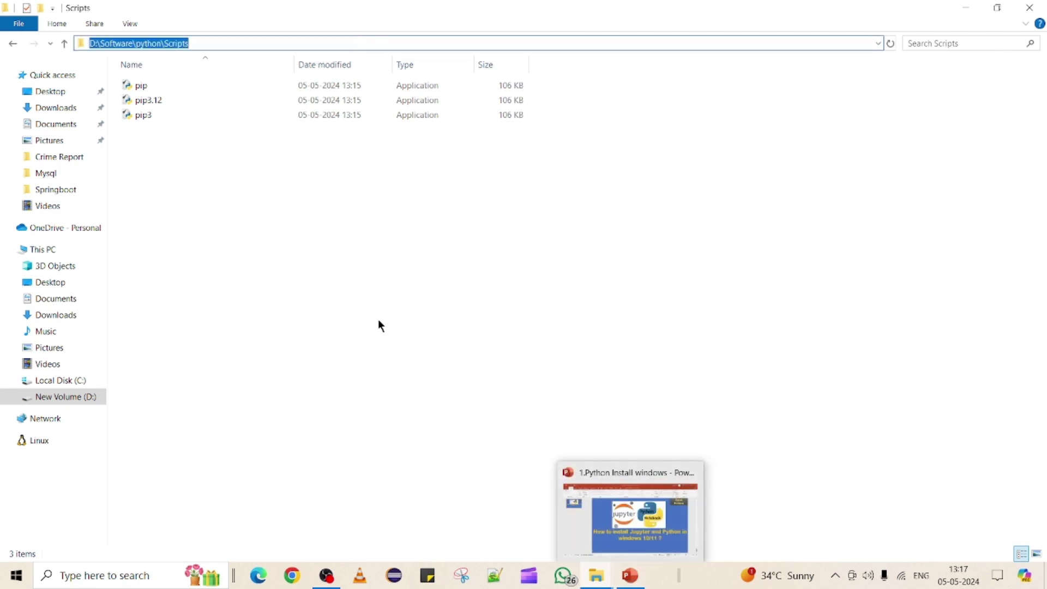
# Open the system environment variables and add D:\Software\python\Scripts as a new entry in the system Path variable.
pyautogui.press('super')
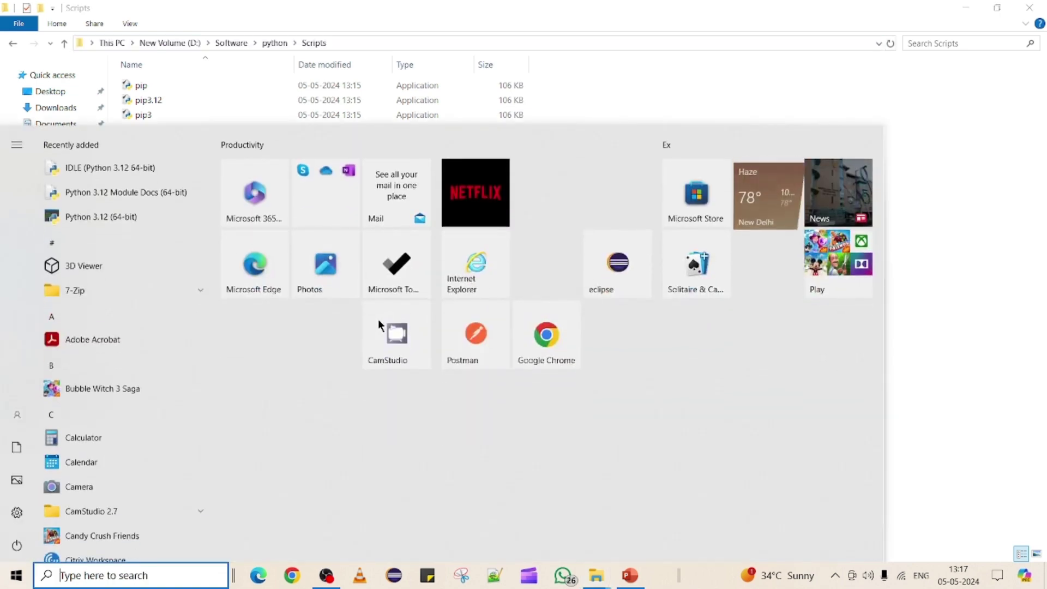
pyautogui.write('envi')
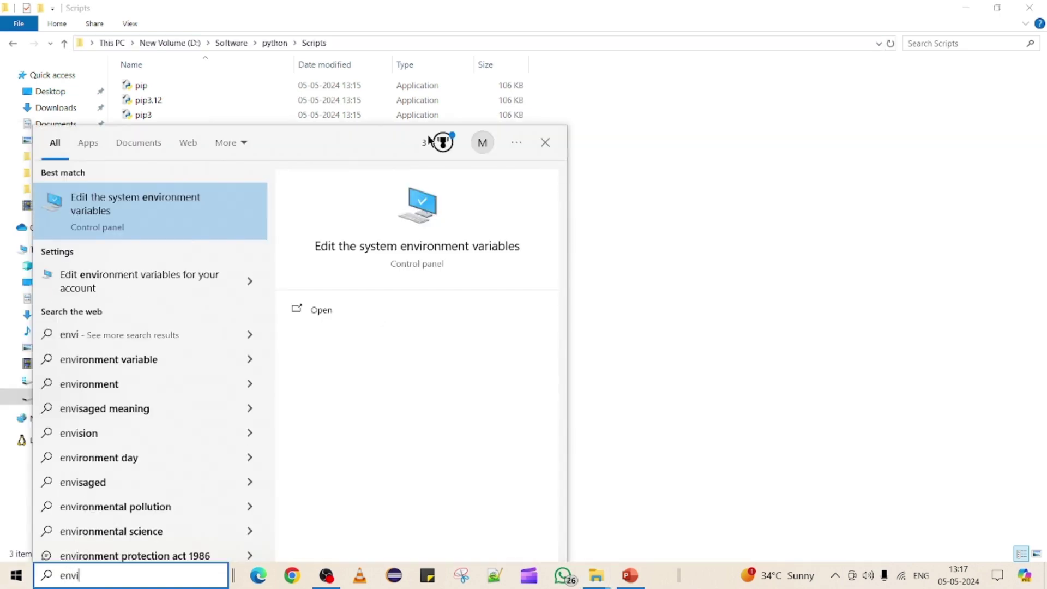
pyautogui.click(168, 202)
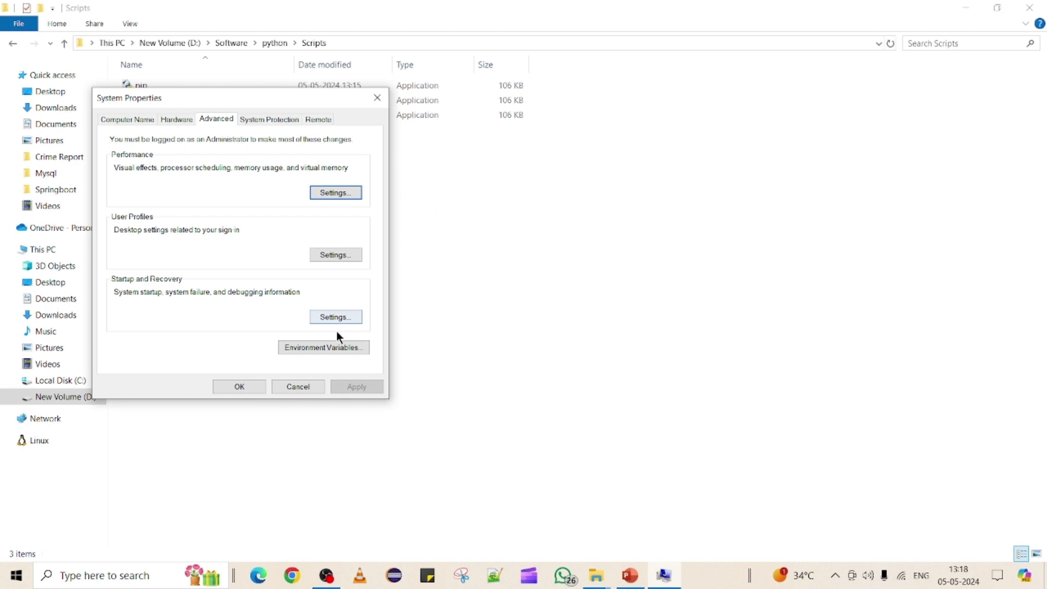
pyautogui.click(338, 351)
pyautogui.scroll(-4, 475, 385)
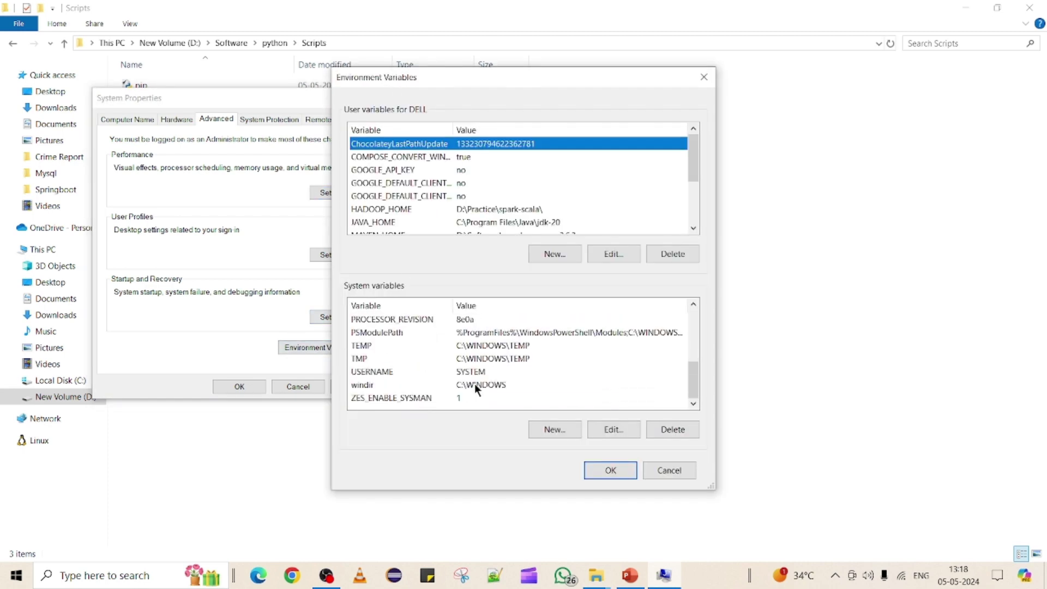
pyautogui.scroll(4, 474, 384)
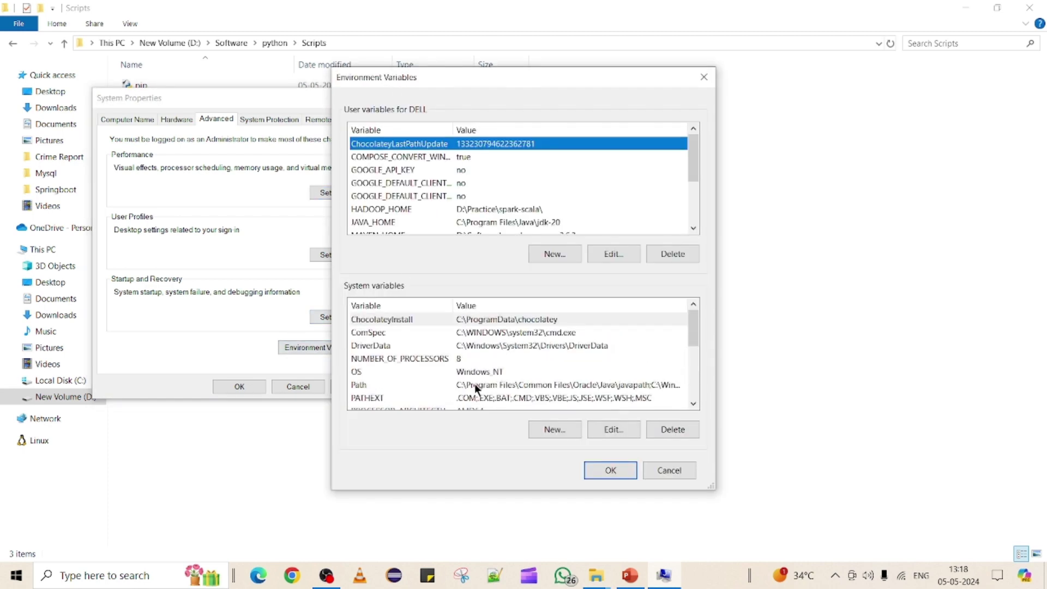
pyautogui.click(474, 384)
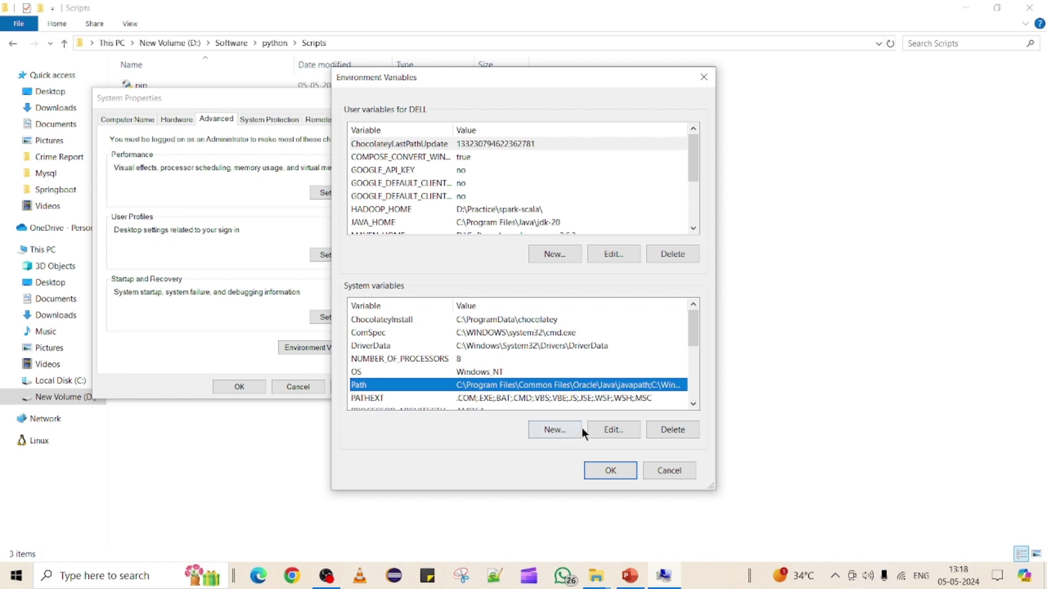
pyautogui.click(612, 430)
pyautogui.click(664, 139)
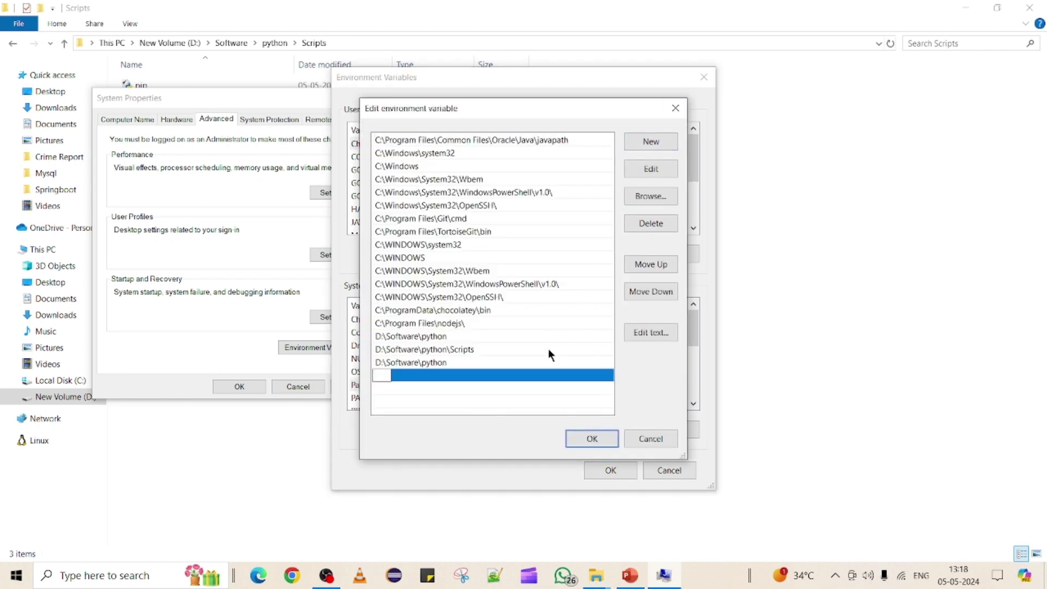
pyautogui.hotkey('ctrl', 'v')
pyautogui.click(578, 440)
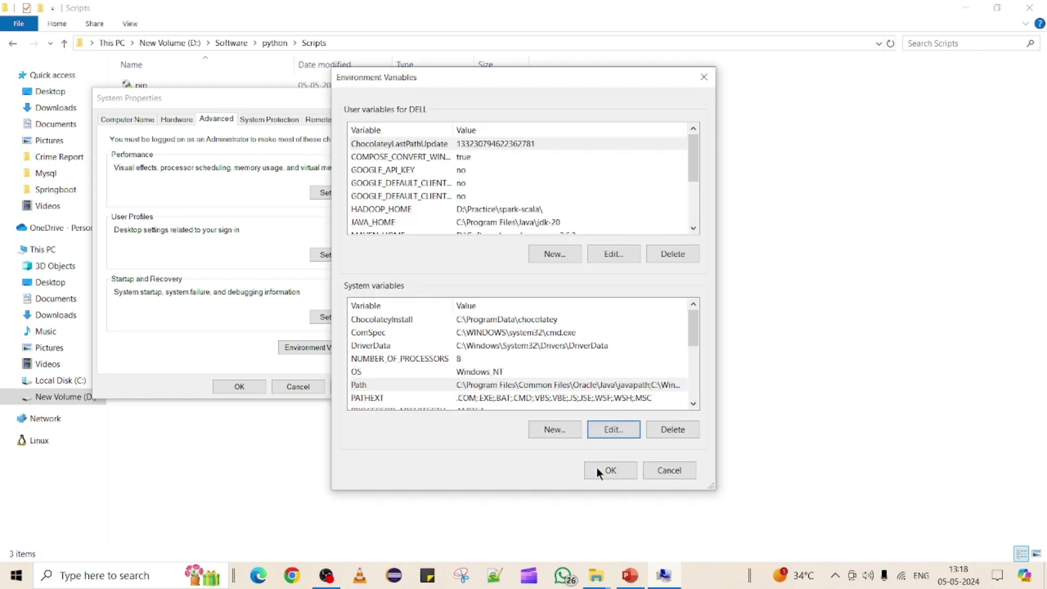
# Add D:\Software\python\Scripts to the user Path variable and save the environment variables and system properties.
pyautogui.scroll(-2, 503, 198)
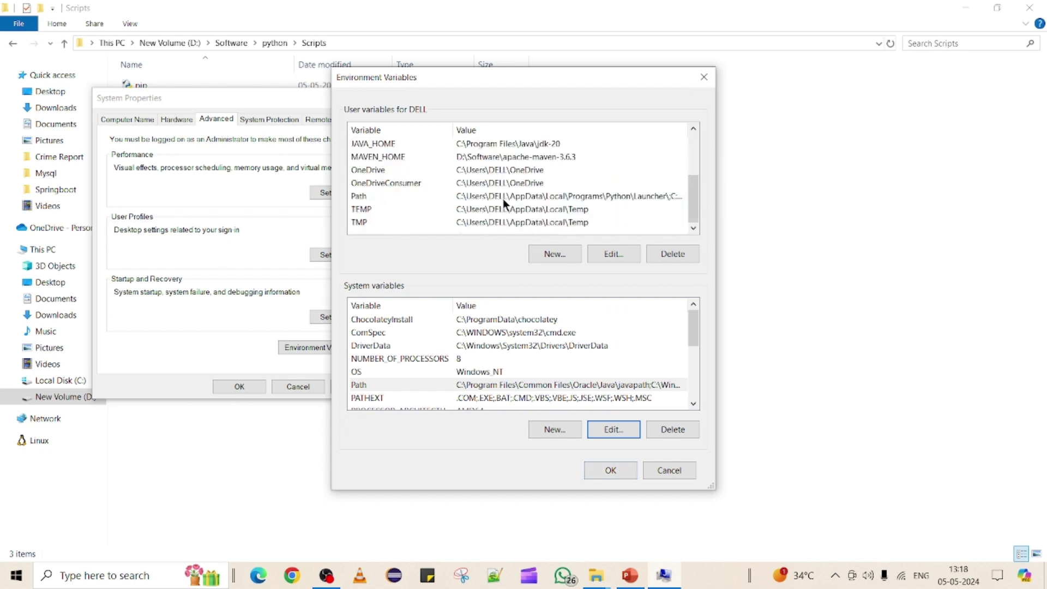
pyautogui.scroll(2, 501, 196)
pyautogui.scroll(-2, 501, 196)
pyautogui.scroll(1, 502, 198)
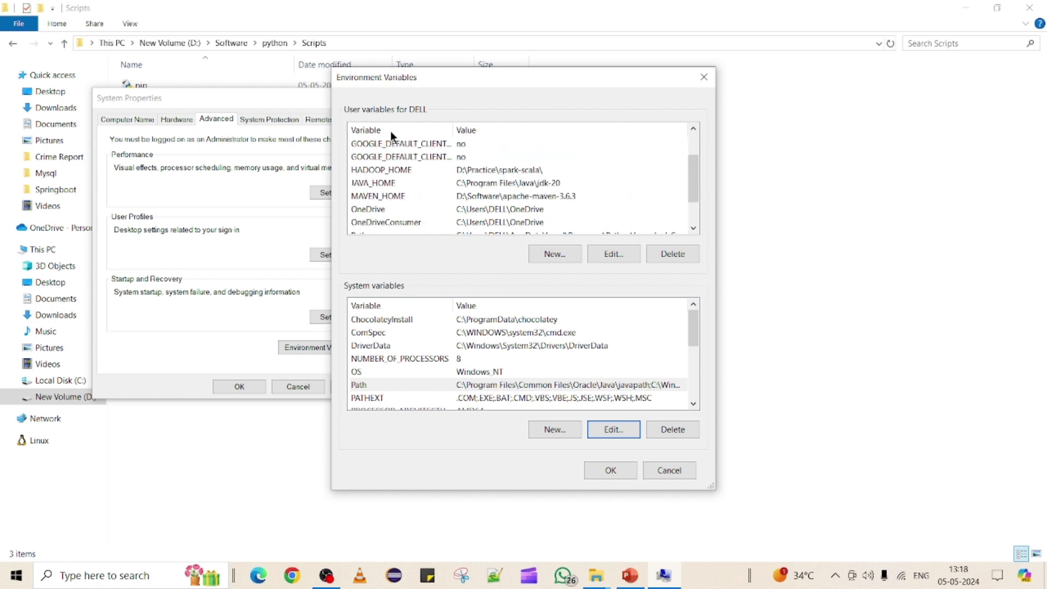
pyautogui.scroll(-1, 478, 210)
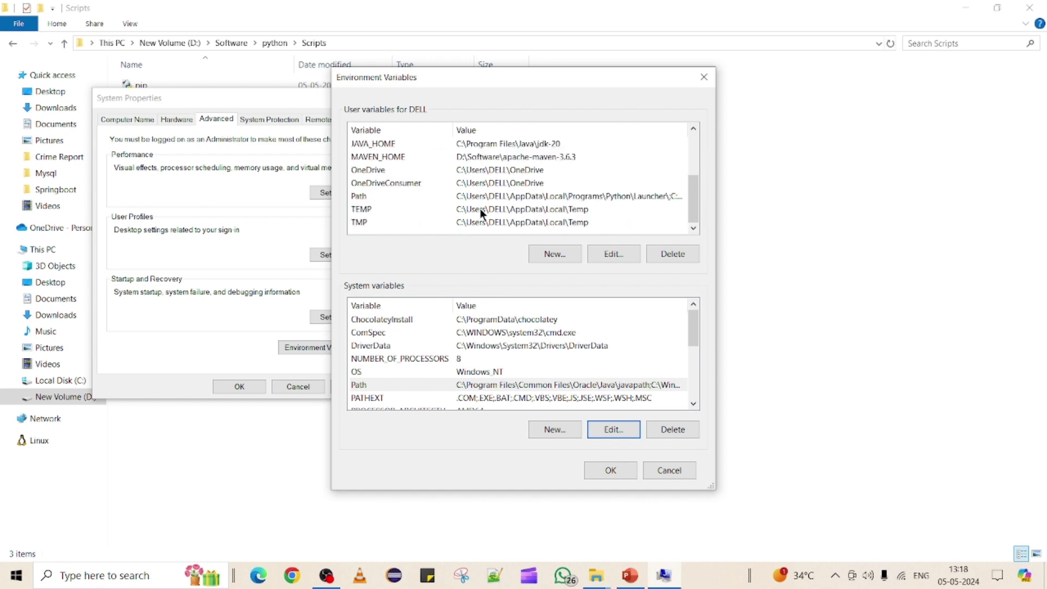
pyautogui.click(509, 195)
pyautogui.click(616, 255)
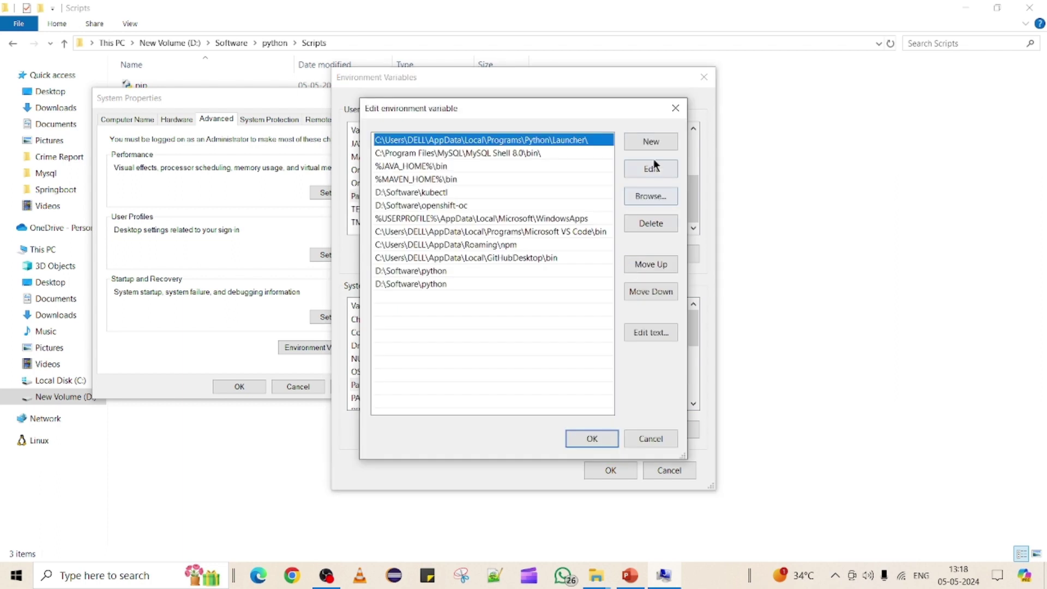
pyautogui.click(650, 143)
pyautogui.hotkey('ctrl', 'v')
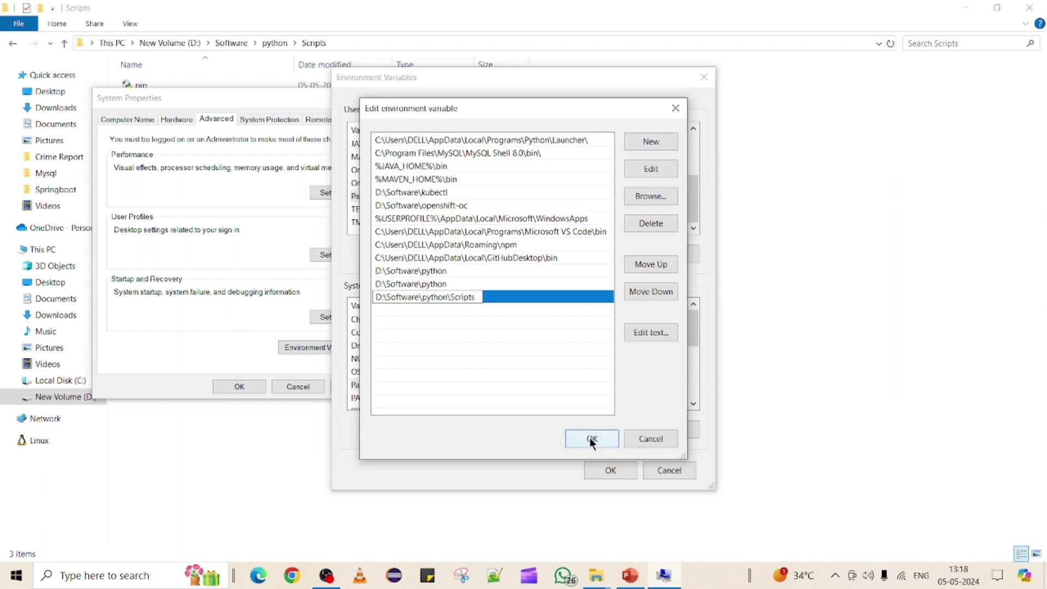
pyautogui.click(591, 438)
pyautogui.click(594, 471)
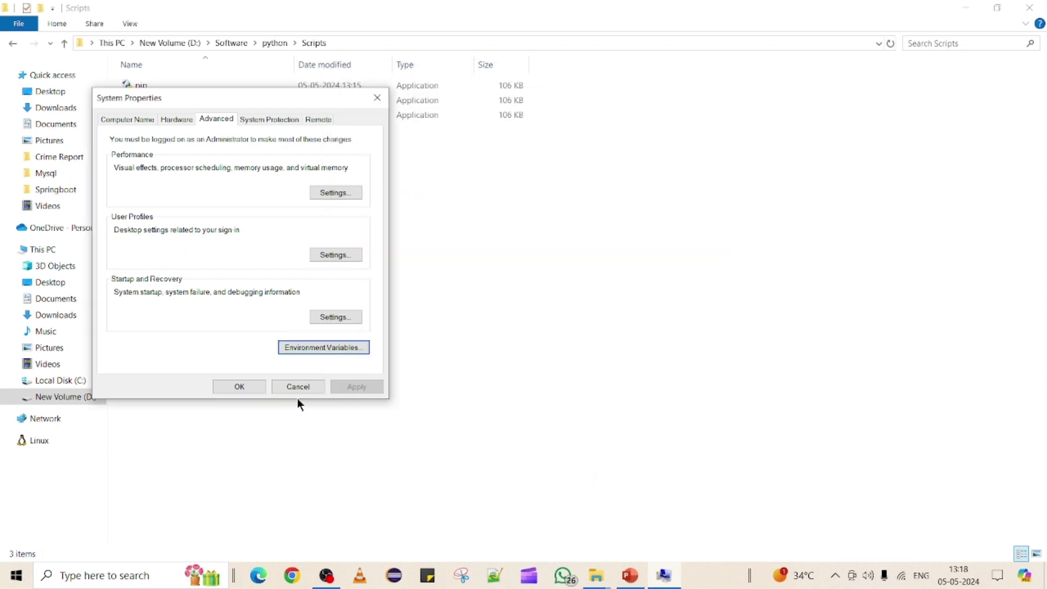
pyautogui.click(240, 390)
# Refresh the Scripts folder, run pip --version in a new Command Prompt window and highlight its output.
pyautogui.rightClick(455, 221)
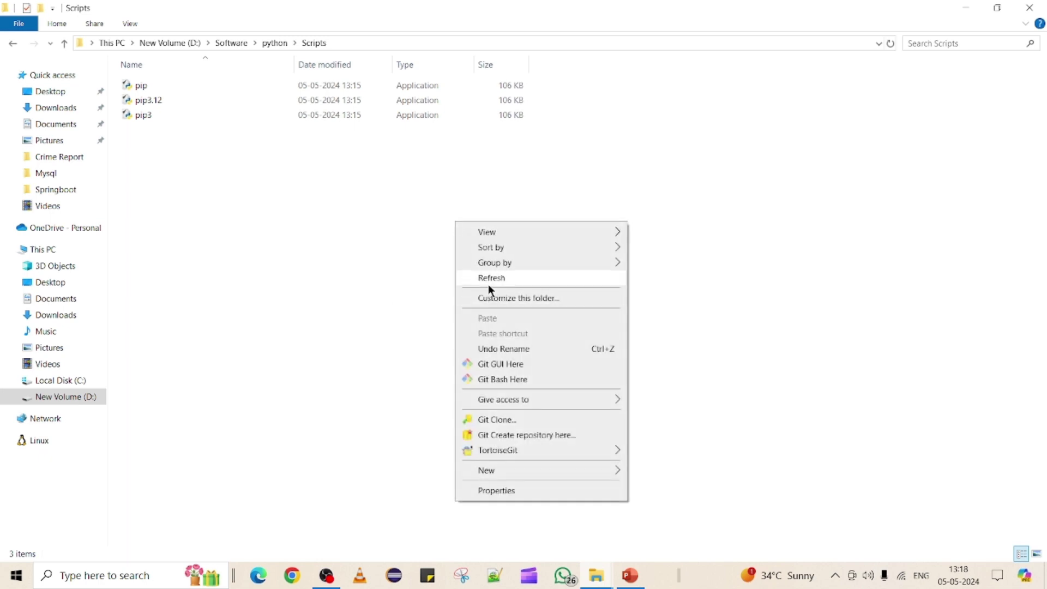
pyautogui.click(489, 282)
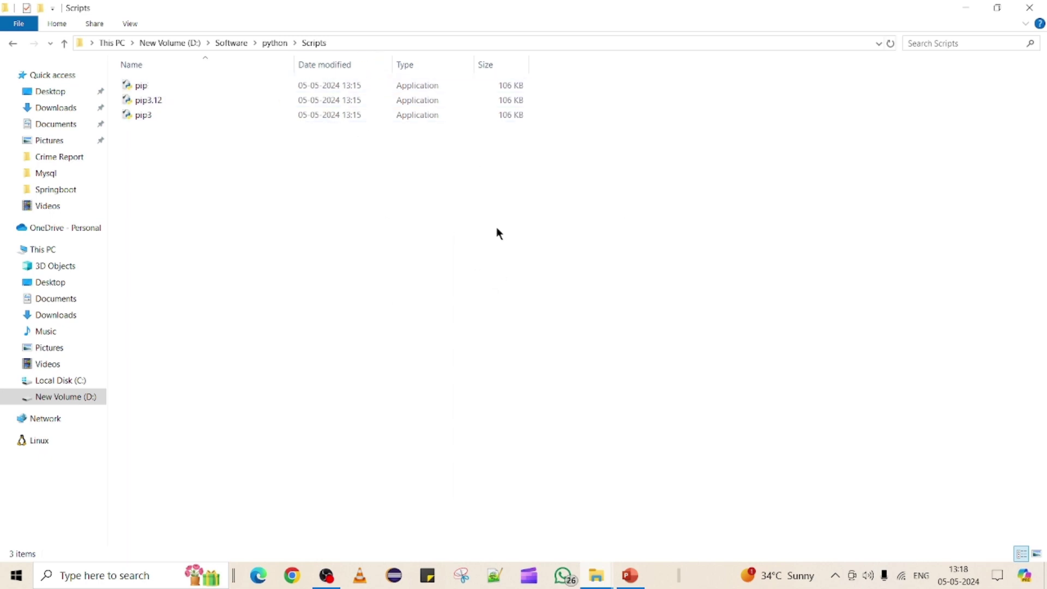
pyautogui.press('super+r')
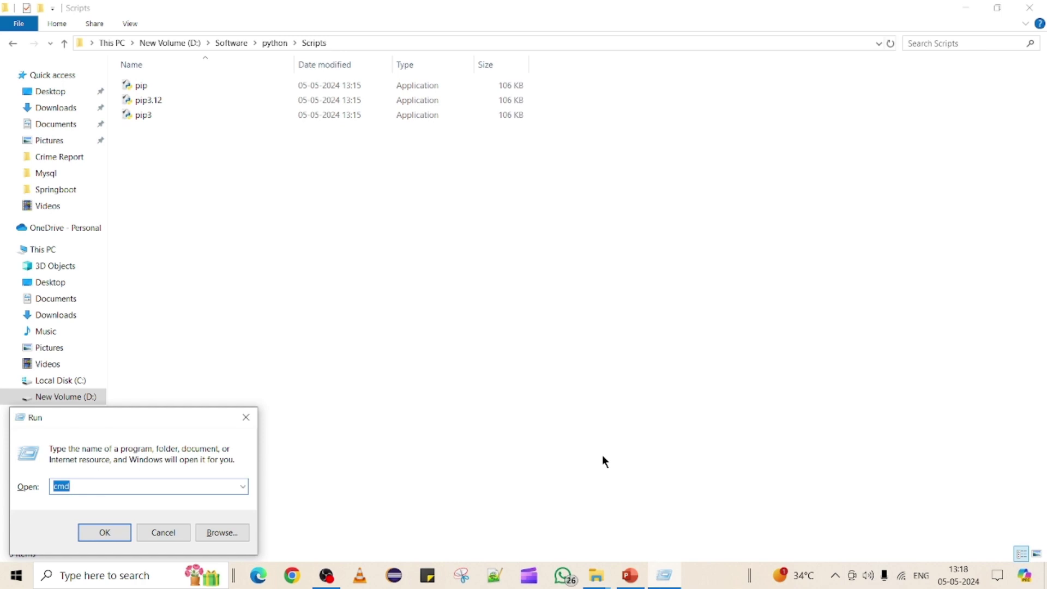
pyautogui.press('Return')
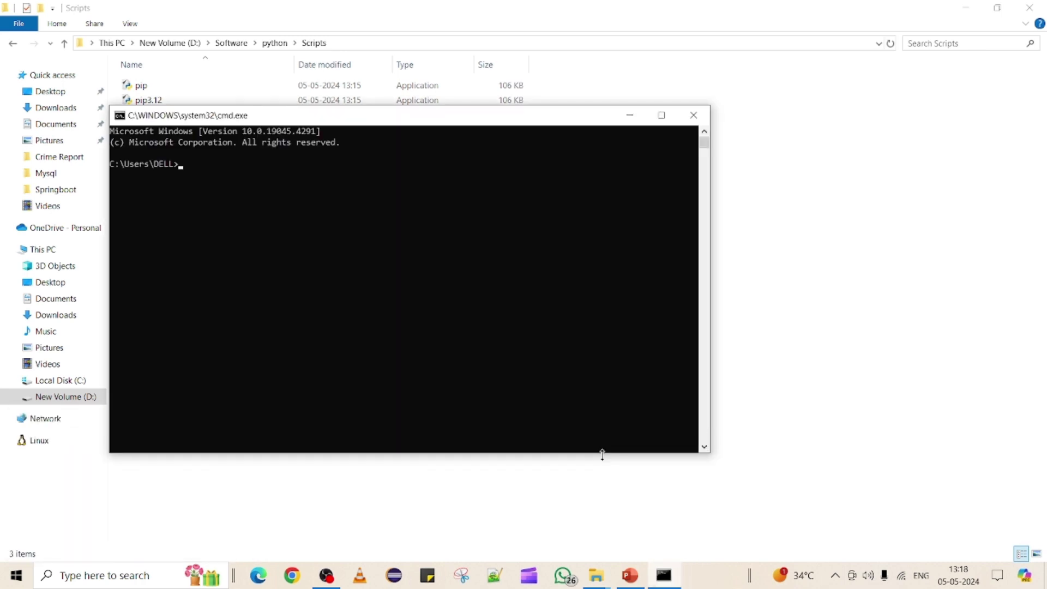
pyautogui.write('pip --version')
pyautogui.press('Return')
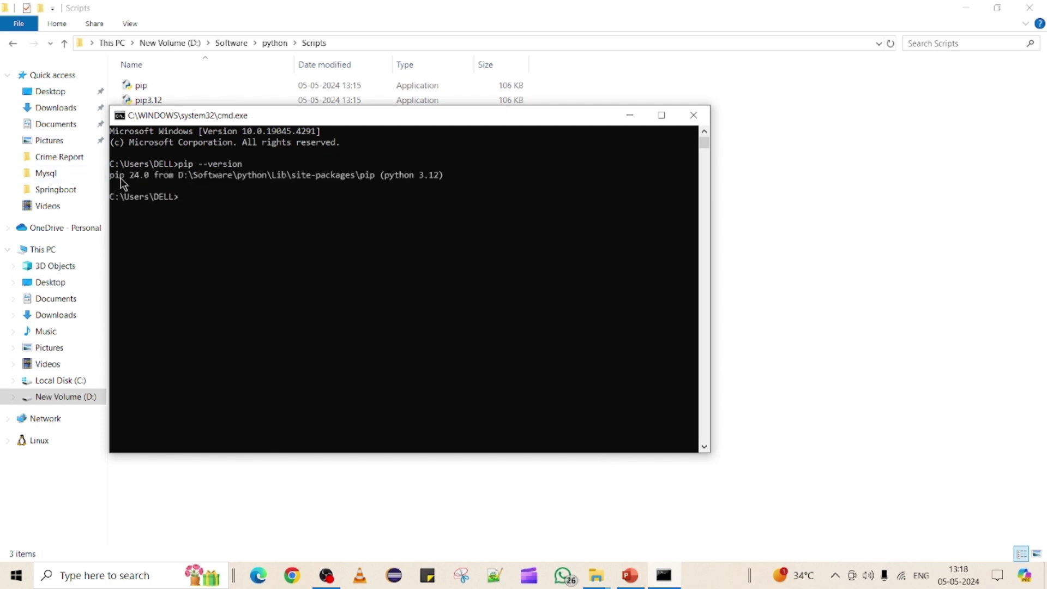
pyautogui.moveTo(113, 181); pyautogui.dragTo(448, 180)
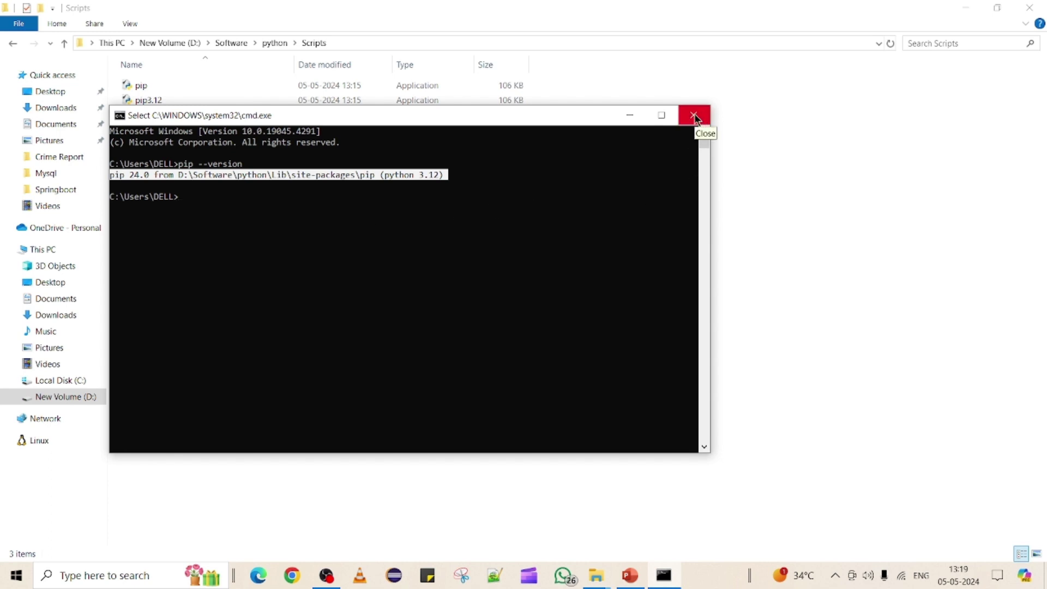
# Move the Command Prompt window clear of the Scripts file list and examine the reported pip version.
pyautogui.moveTo(376, 115); pyautogui.dragTo(558, 224)
pyautogui.click(388, 284)
pyautogui.click(295, 284)
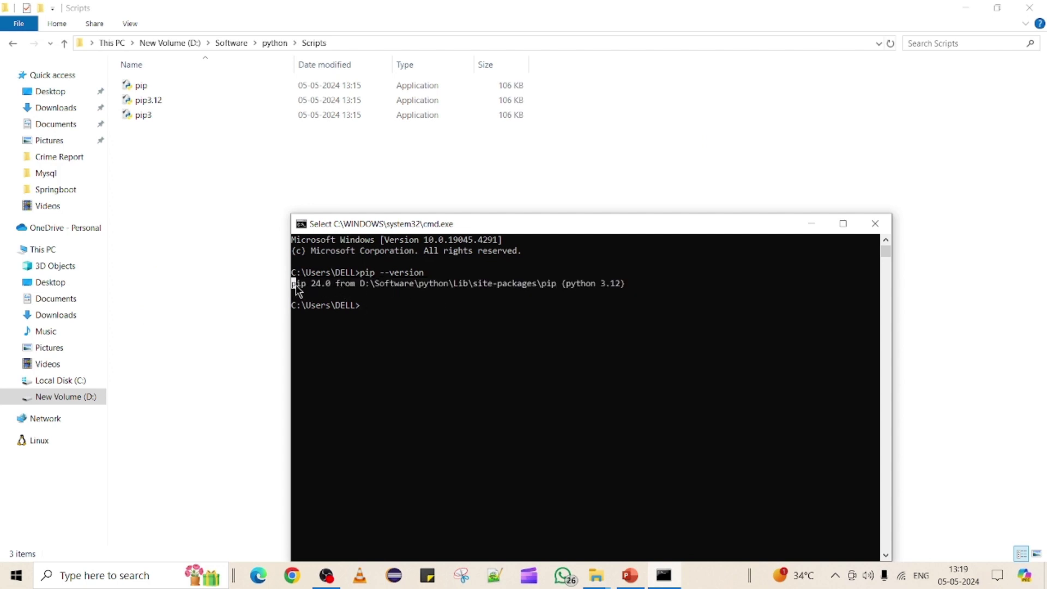
pyautogui.moveTo(295, 284); pyautogui.dragTo(344, 284)
pyautogui.click(391, 310)
# Run pip install jupyter in the Command Prompt and maximize its window.
pyautogui.write('p')
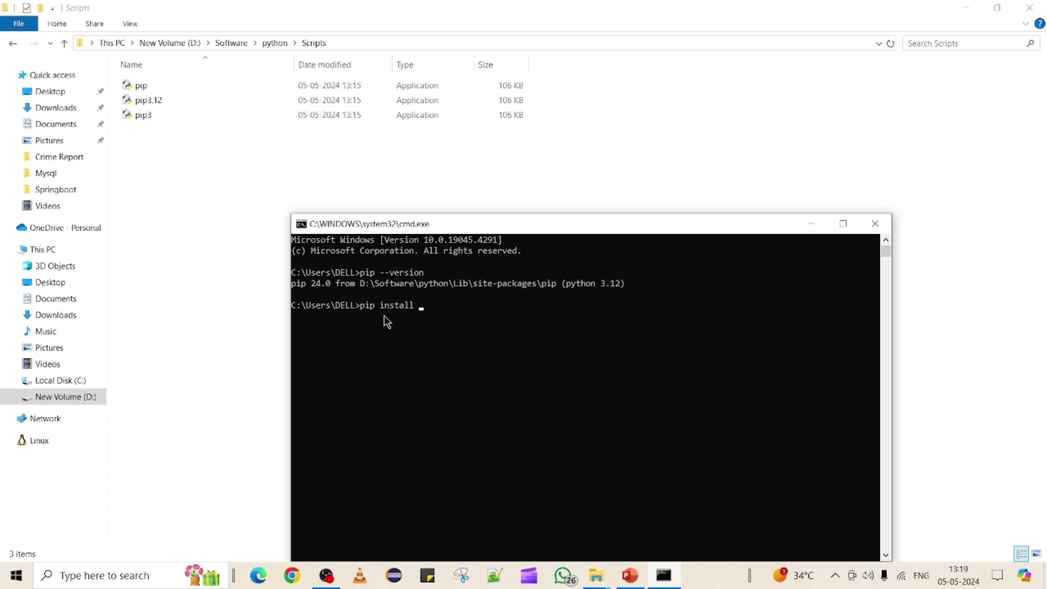
pyautogui.write('ip install jupyter')
pyautogui.doubleClick(365, 305)
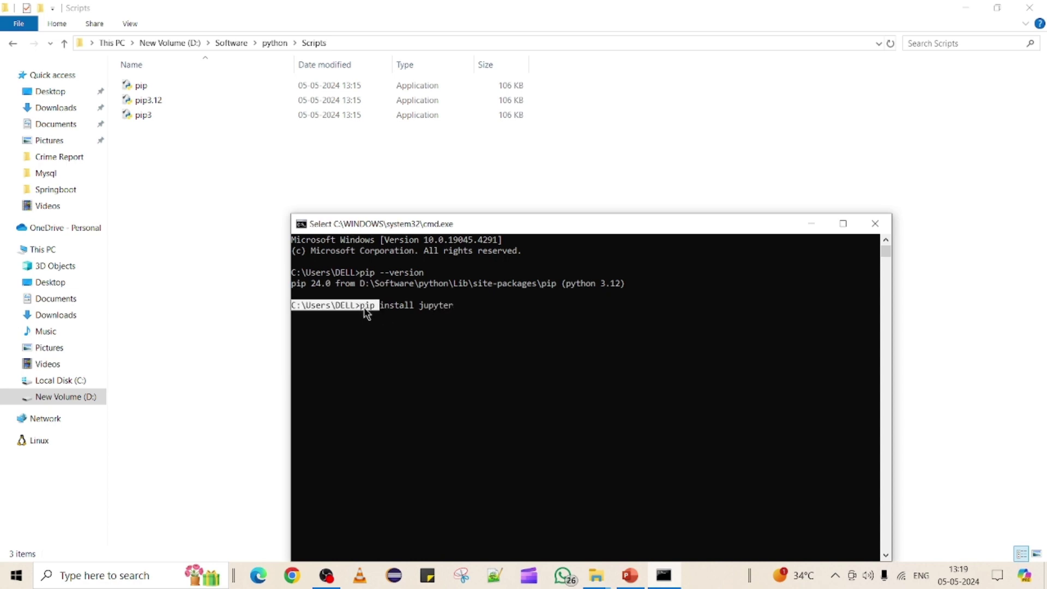
pyautogui.click(404, 310)
pyautogui.moveTo(420, 309); pyautogui.dragTo(463, 315)
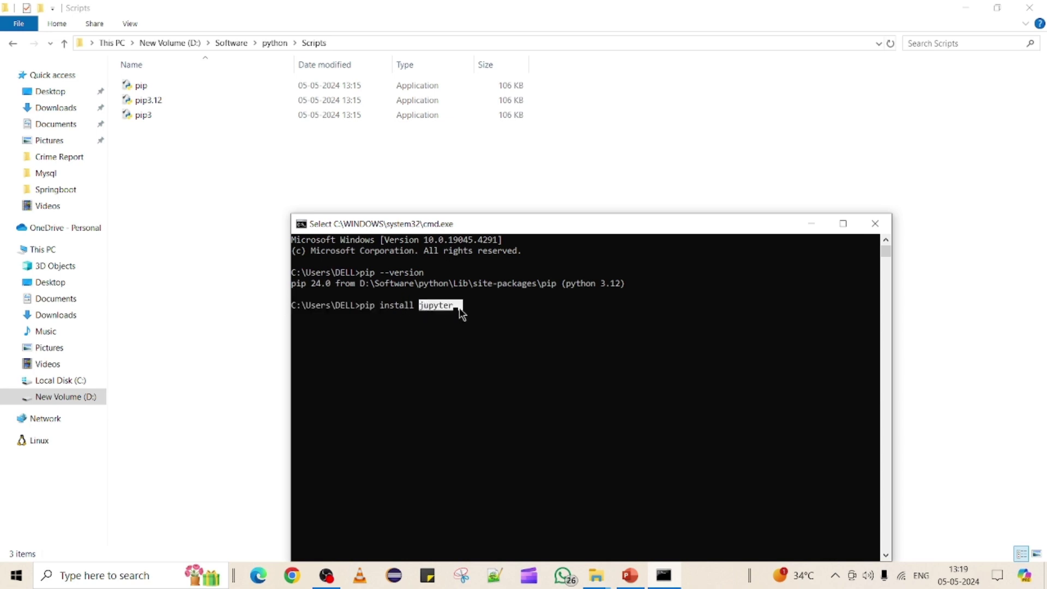
pyautogui.hotkey('ctrl', 'c')
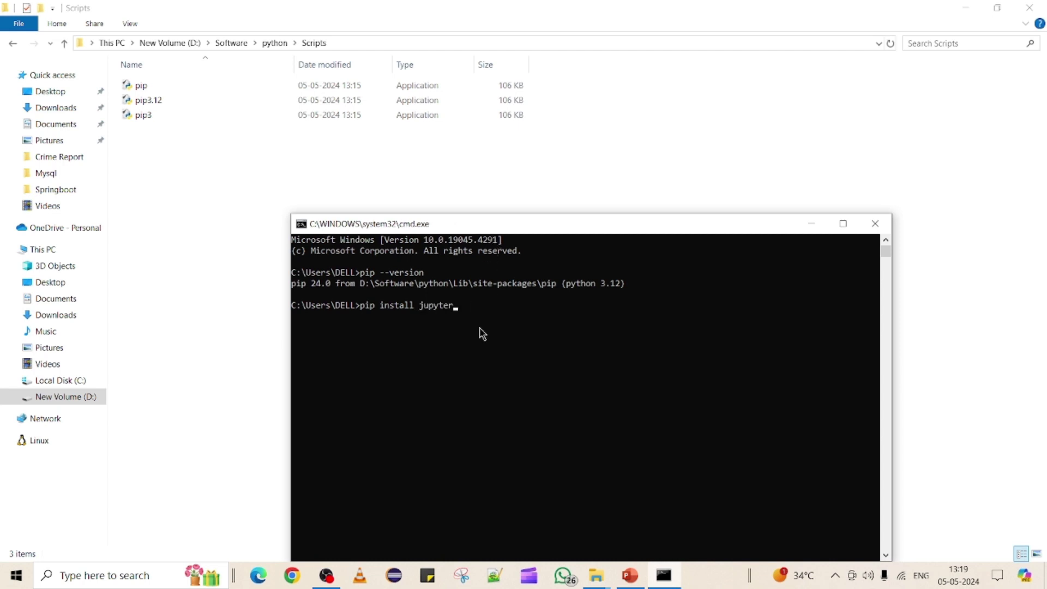
pyautogui.press('Return')
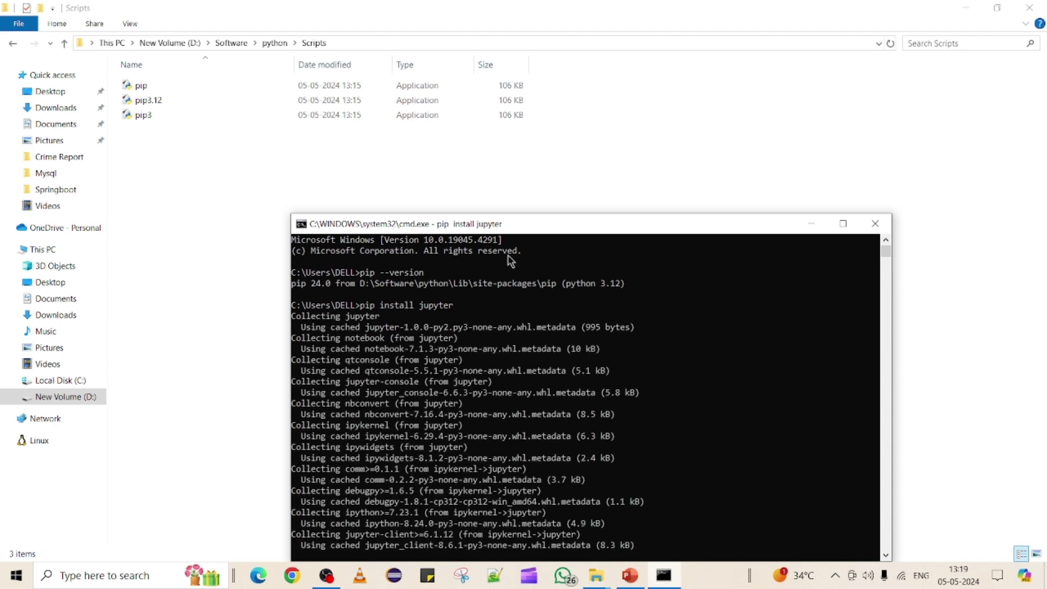
pyautogui.doubleClick(516, 228)
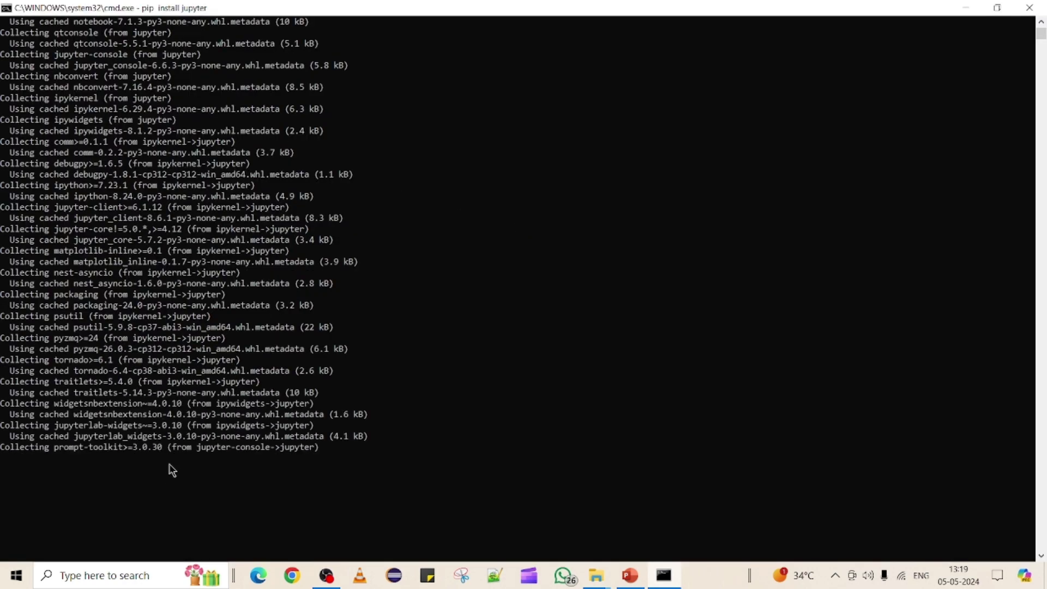
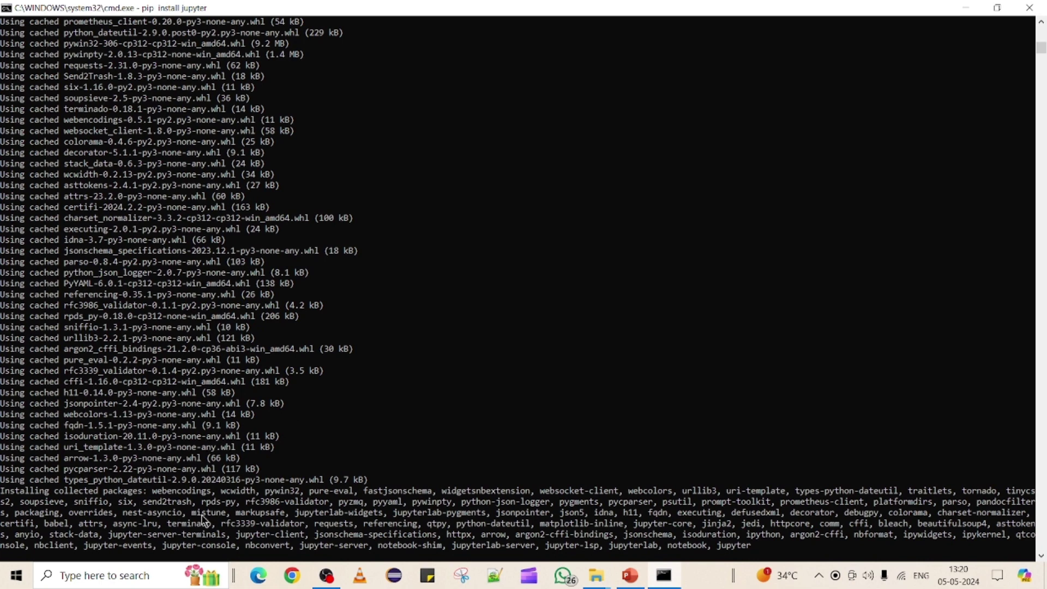
# Examine the list of collected packages in the Jupyter installation output, and clear the text selection.
pyautogui.scroll(-5, 153, 513)
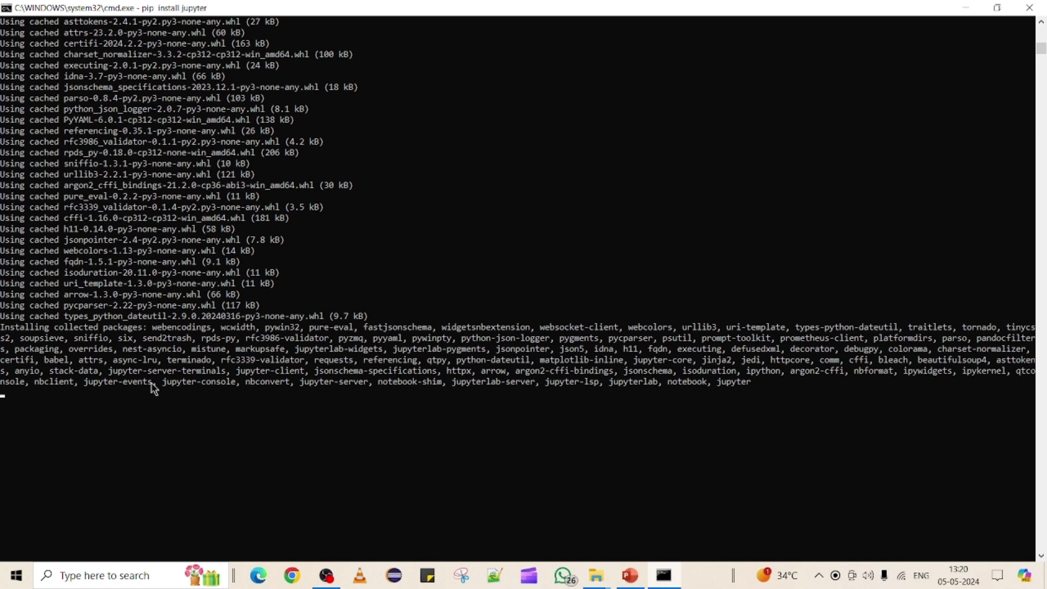
pyautogui.click(154, 349)
pyautogui.press('Escape')
pyautogui.moveTo(53, 328); pyautogui.dragTo(749, 388)
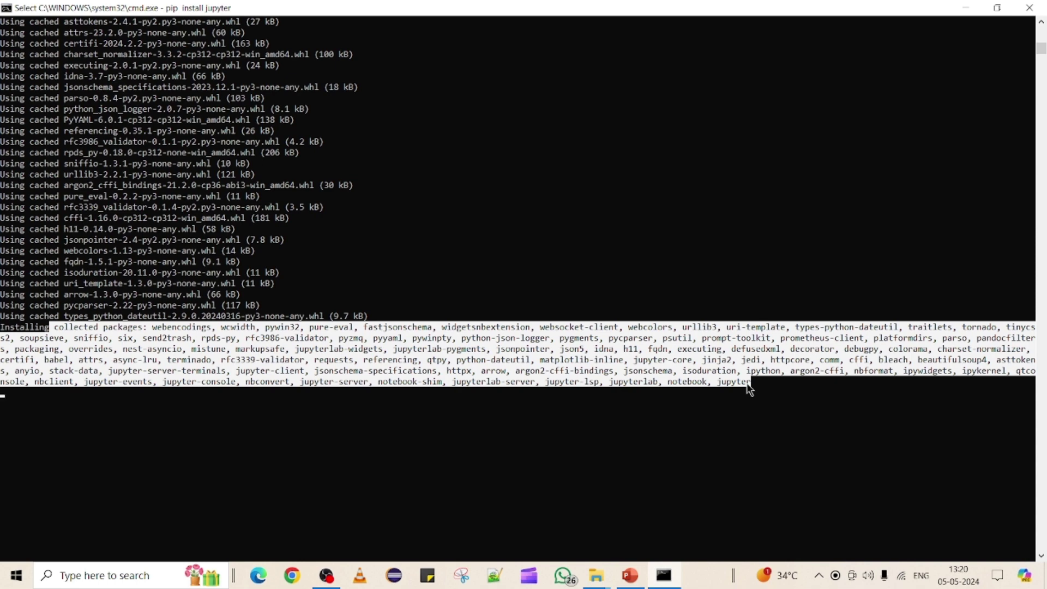
pyautogui.click(593, 383)
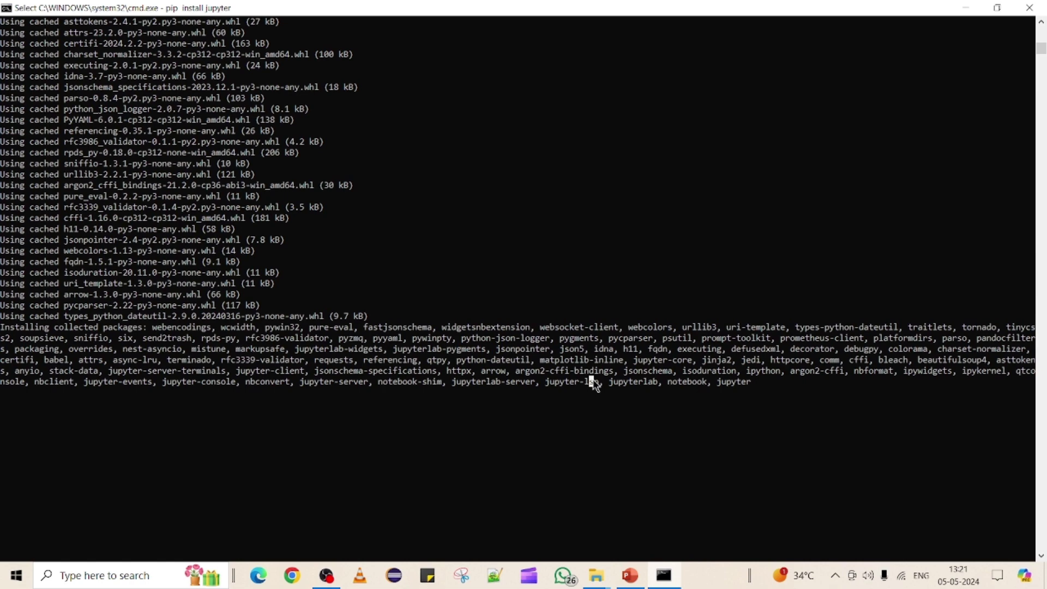
pyautogui.rightClick(257, 348)
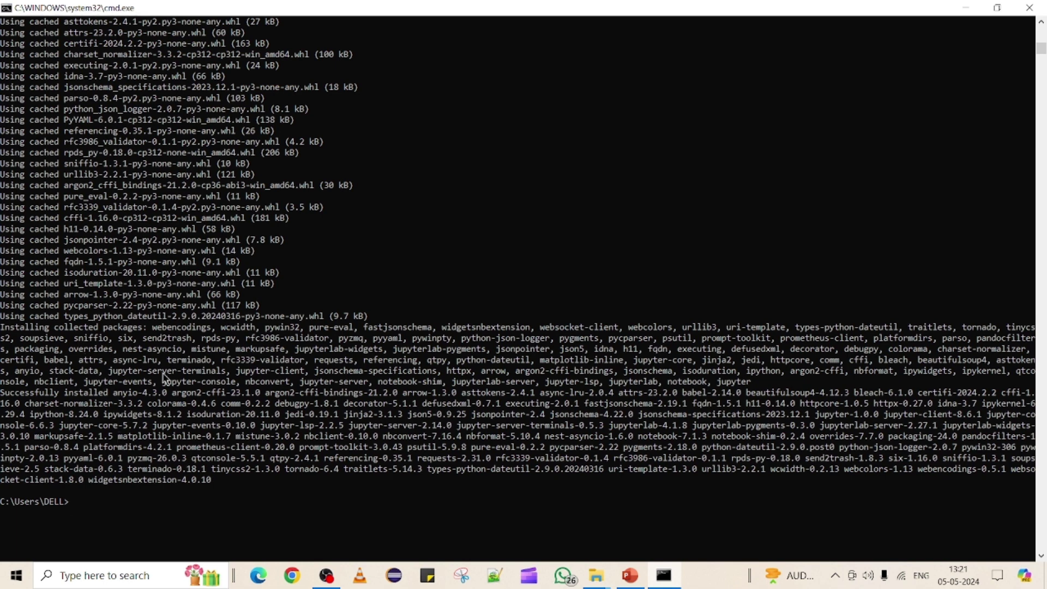
# Run jupyter --version and examine the versions of the Jupyter core packages.
pyautogui.write('jupyter --version')
pyautogui.press('Return')
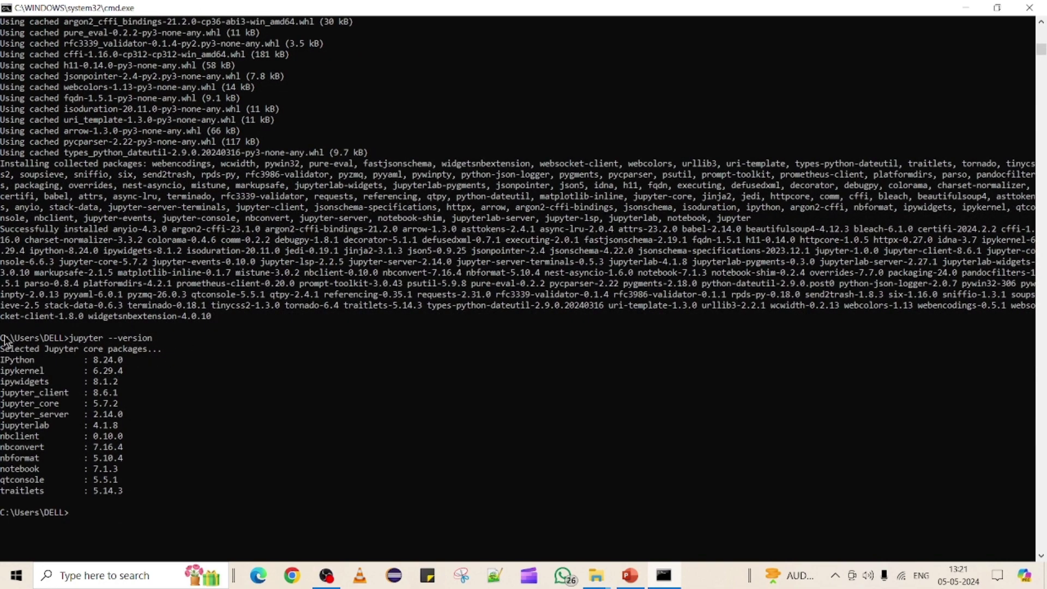
pyautogui.moveTo(3, 336); pyautogui.dragTo(155, 512)
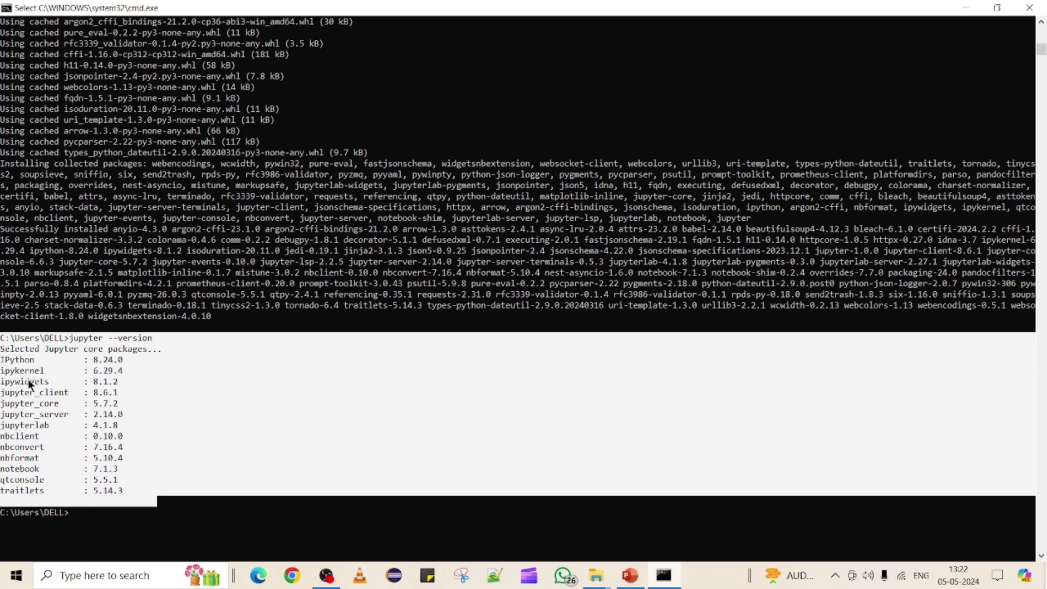
pyautogui.click(51, 488)
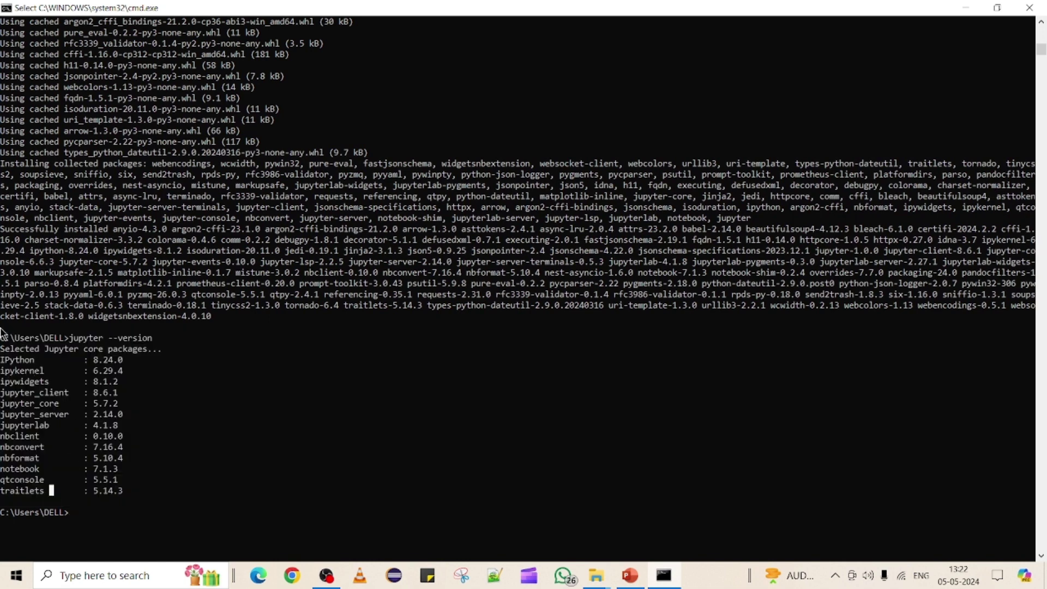
# Examine the jupyter --version command line and the list of Jupyter core package versions below it.
pyautogui.moveTo(3, 337); pyautogui.dragTo(122, 493)
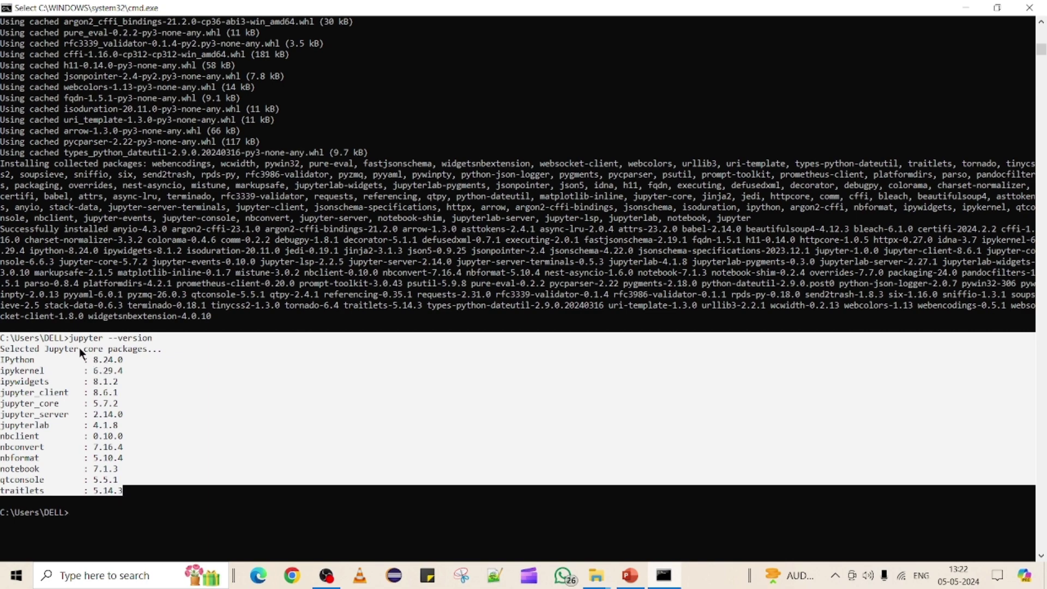
pyautogui.moveTo(71, 335); pyautogui.dragTo(152, 339)
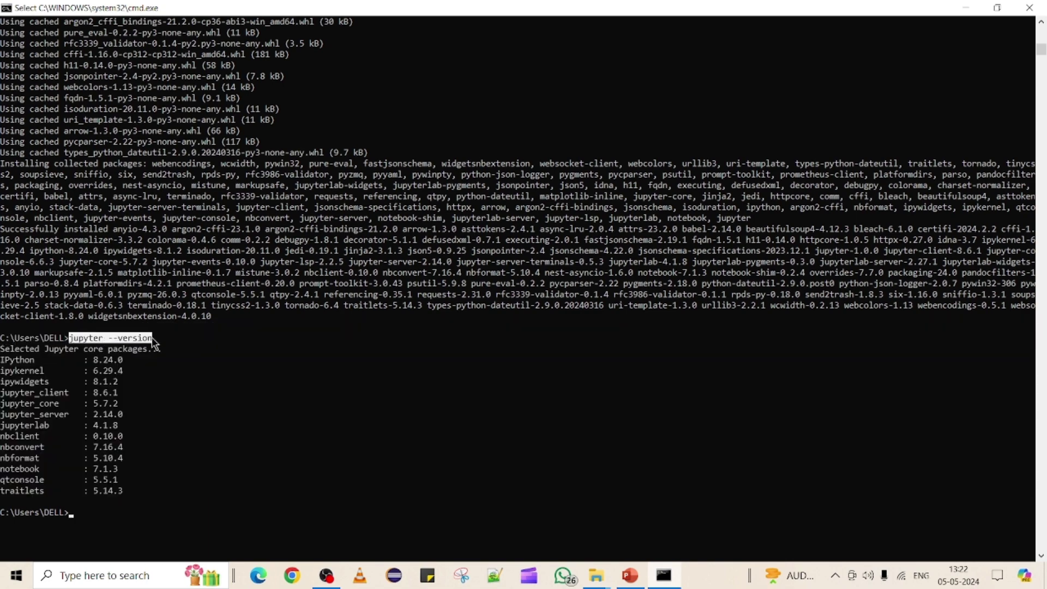
pyautogui.scroll(4, 127, 393)
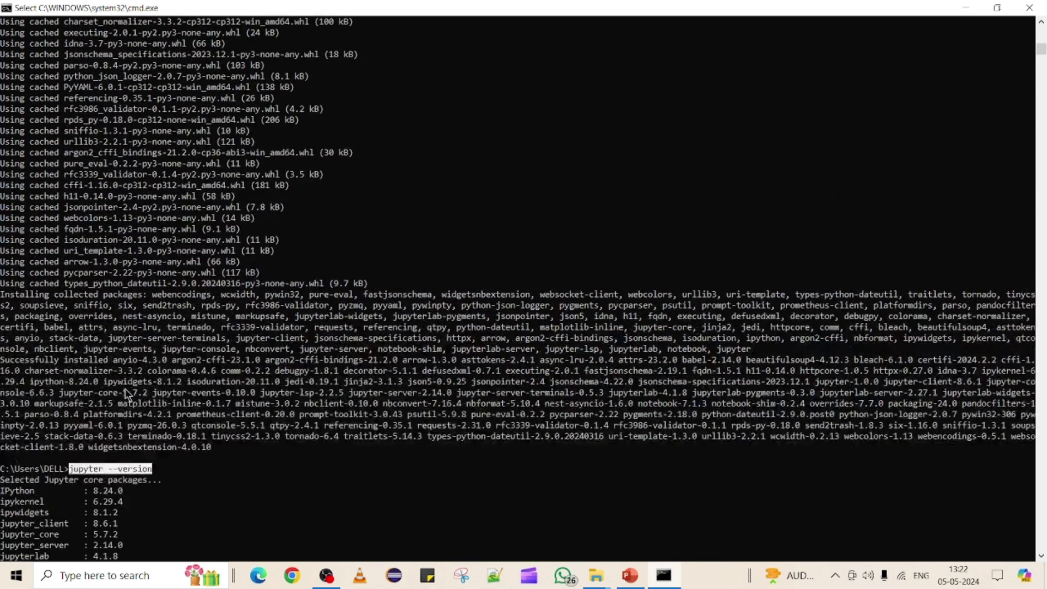
pyautogui.press('Return')
pyautogui.scroll(-3, 127, 394)
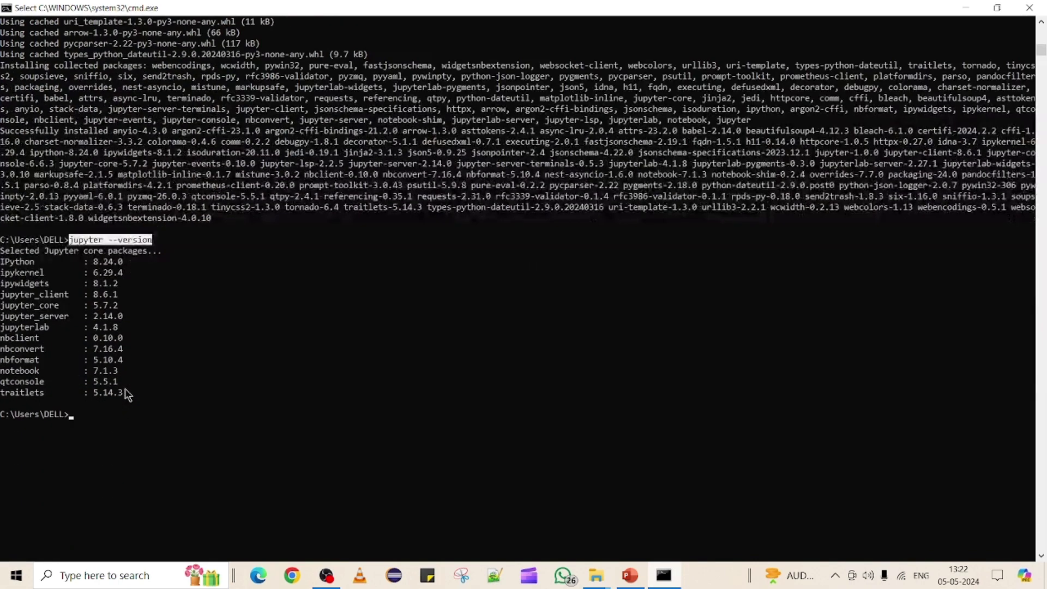
pyautogui.click(90, 415)
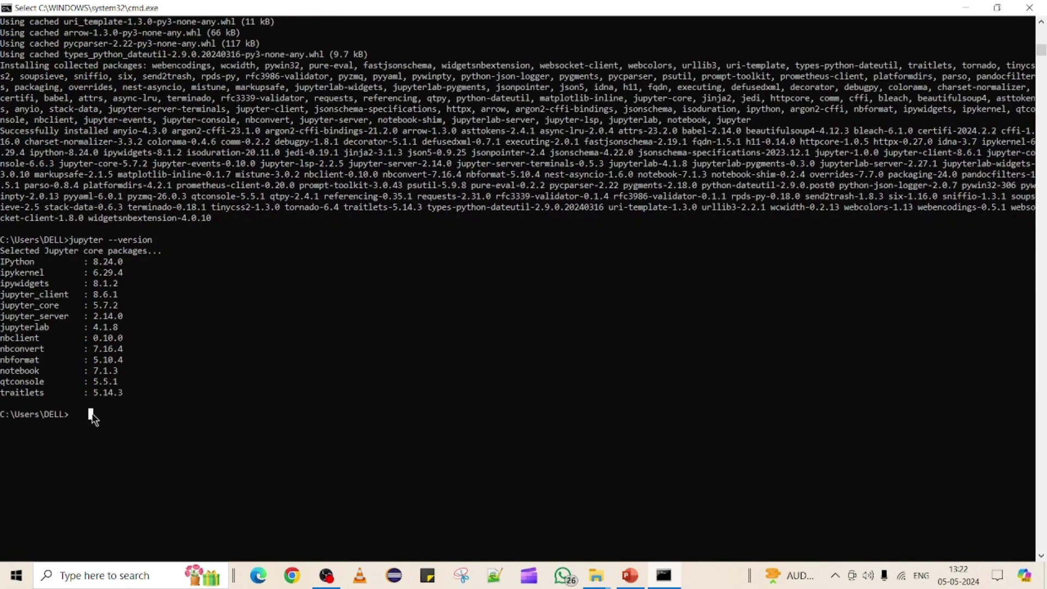
pyautogui.moveTo(64, 239); pyautogui.dragTo(1, 241)
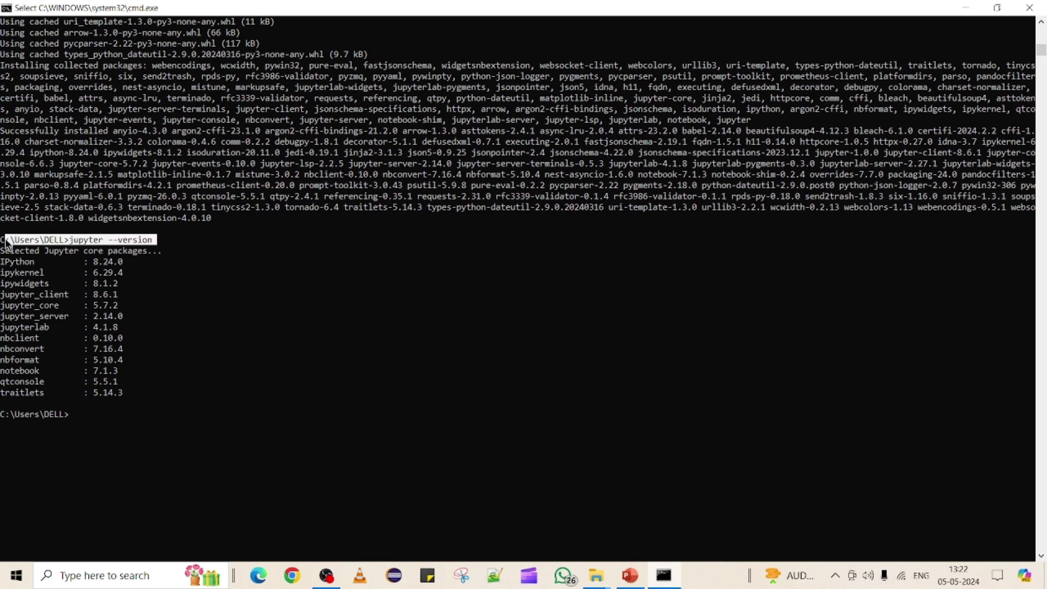
# Close the Command Prompt window and refresh the python Scripts folder.
pyautogui.click(1029, 7)
pyautogui.rightClick(644, 177)
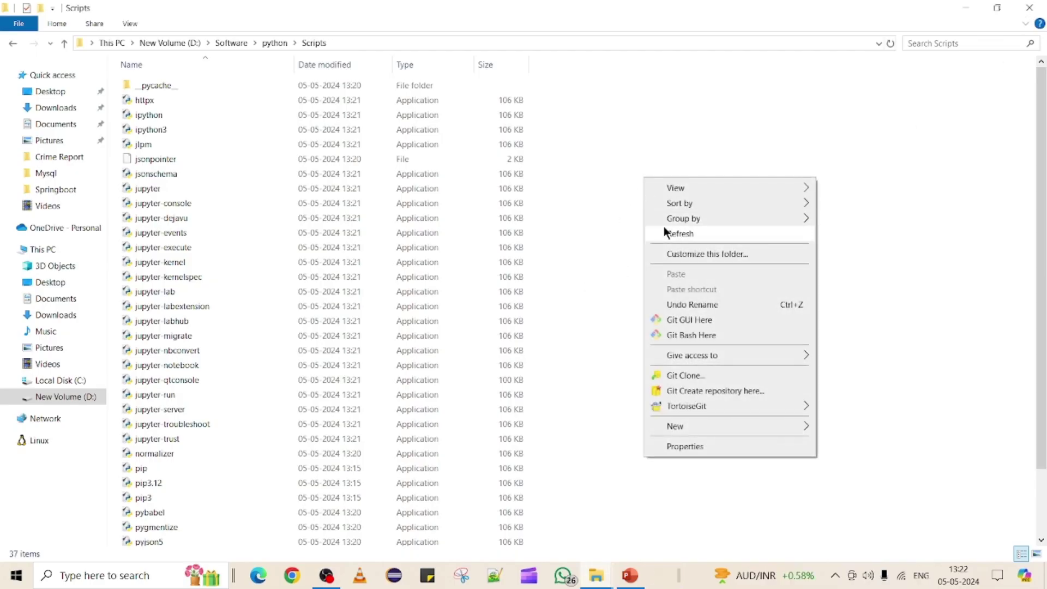
pyautogui.click(664, 230)
# Create a folder named jupyter_wprkbook in D:\Software.
pyautogui.click(230, 43)
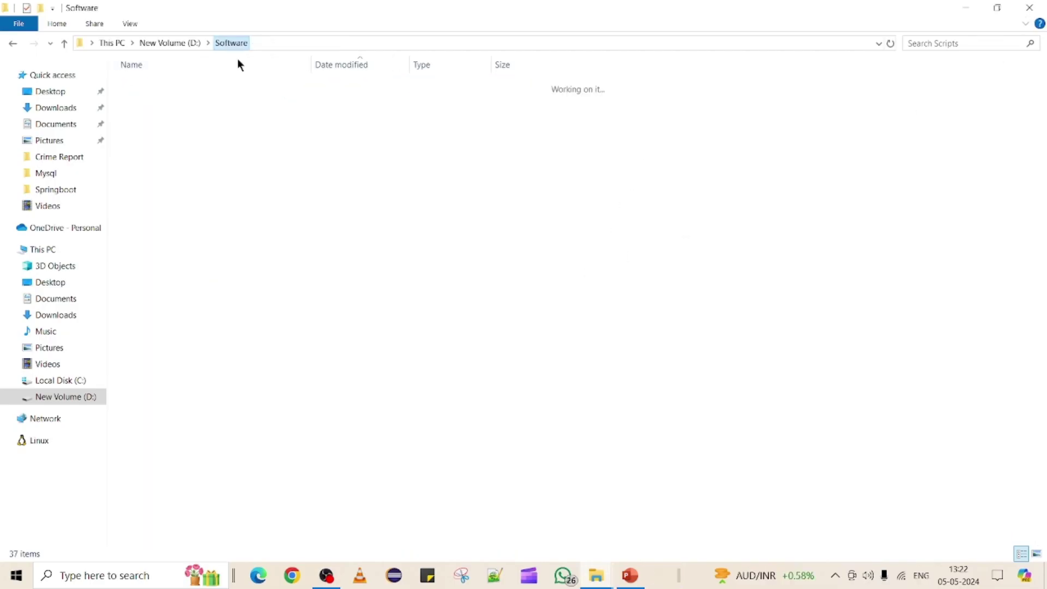
pyautogui.rightClick(768, 235)
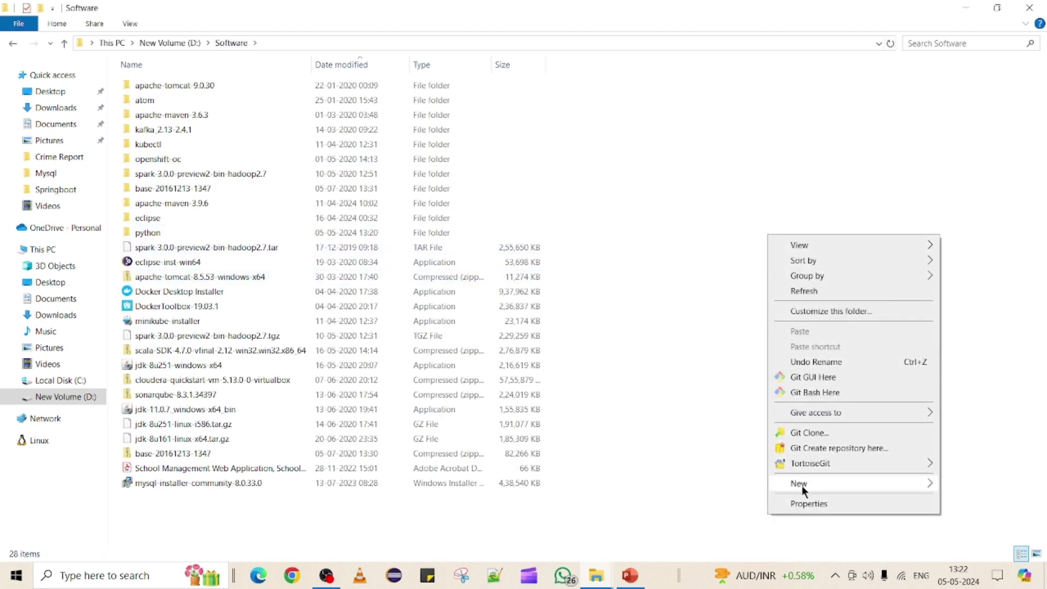
pyautogui.moveTo(801, 484)
pyautogui.click(652, 355)
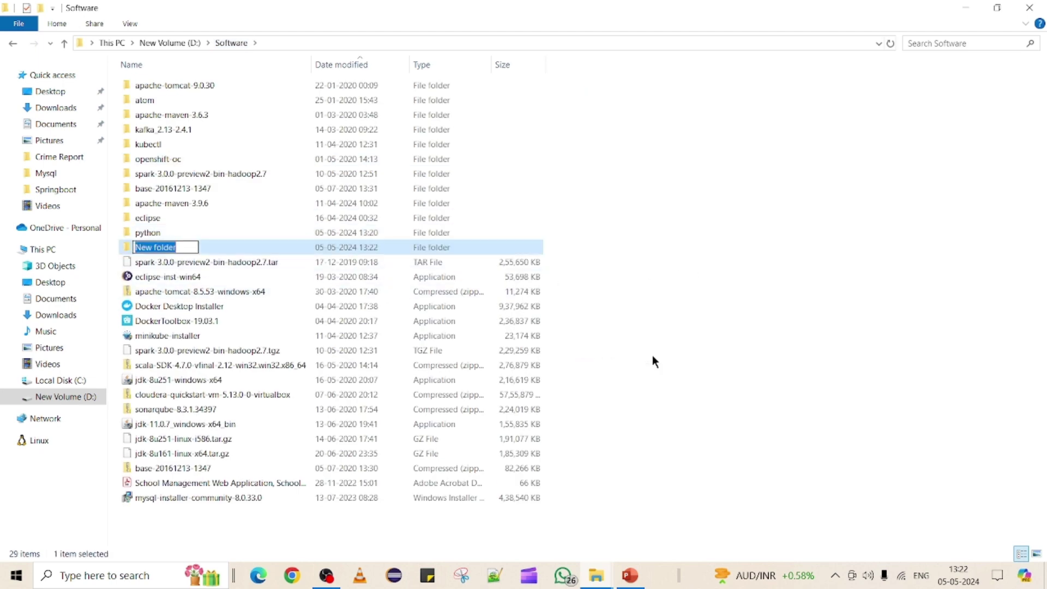
pyautogui.write('jupy')
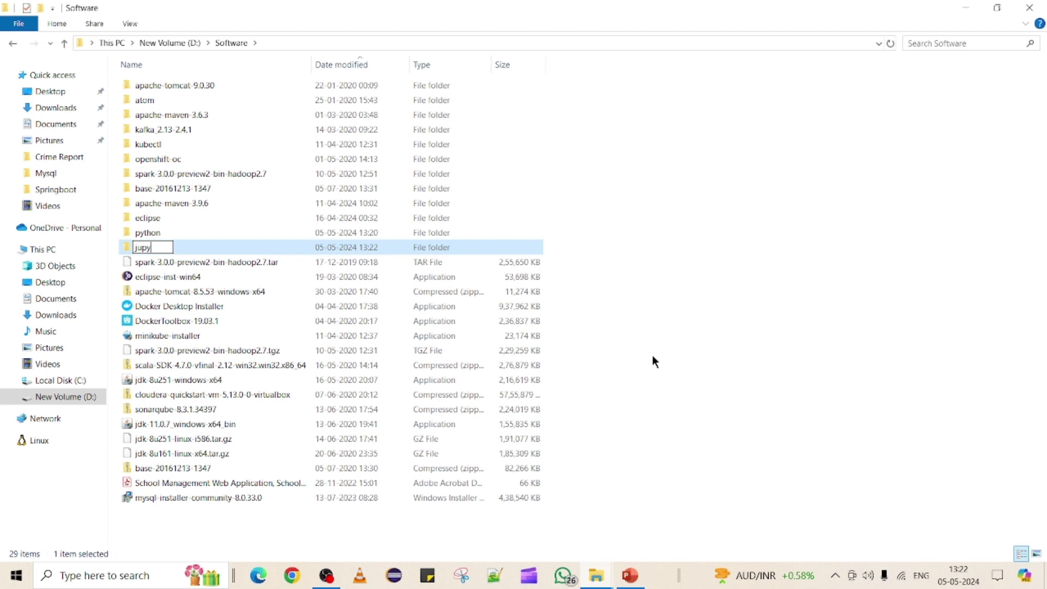
pyautogui.write('ter_wprkbook')
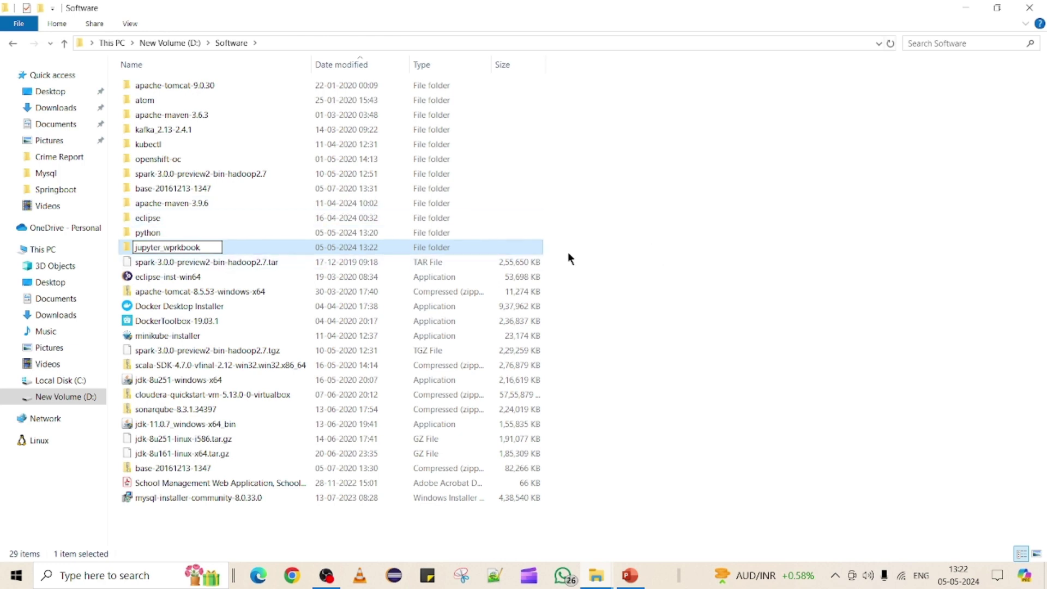
pyautogui.click(182, 245)
# Open the jupyter_wprkbook folder and launch a Command Prompt (cmd) from its path.
pyautogui.doubleClick(190, 247)
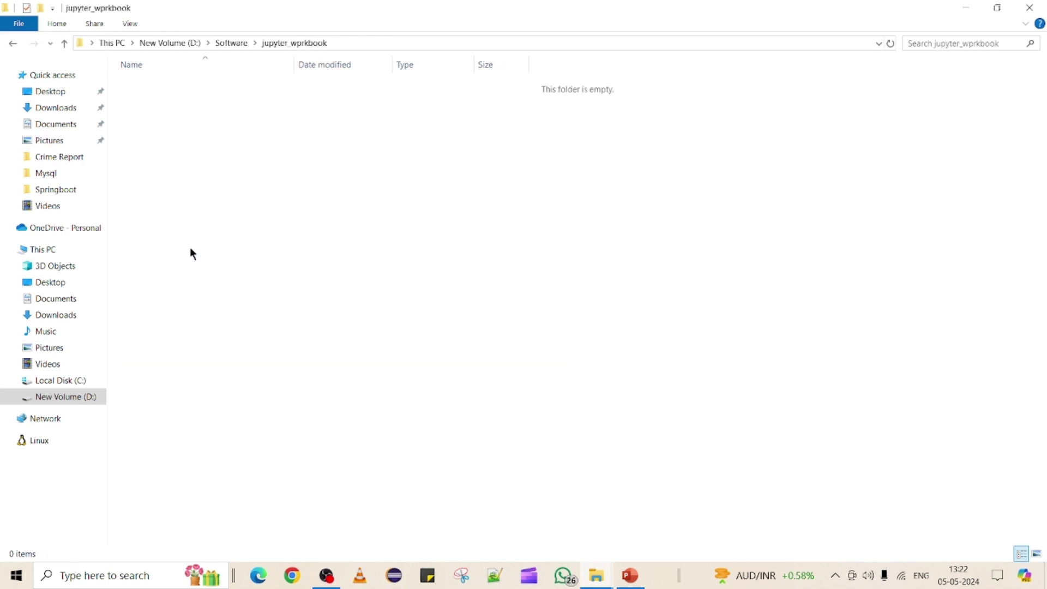
pyautogui.rightClick(302, 157)
pyautogui.click(344, 103)
pyautogui.click(429, 41)
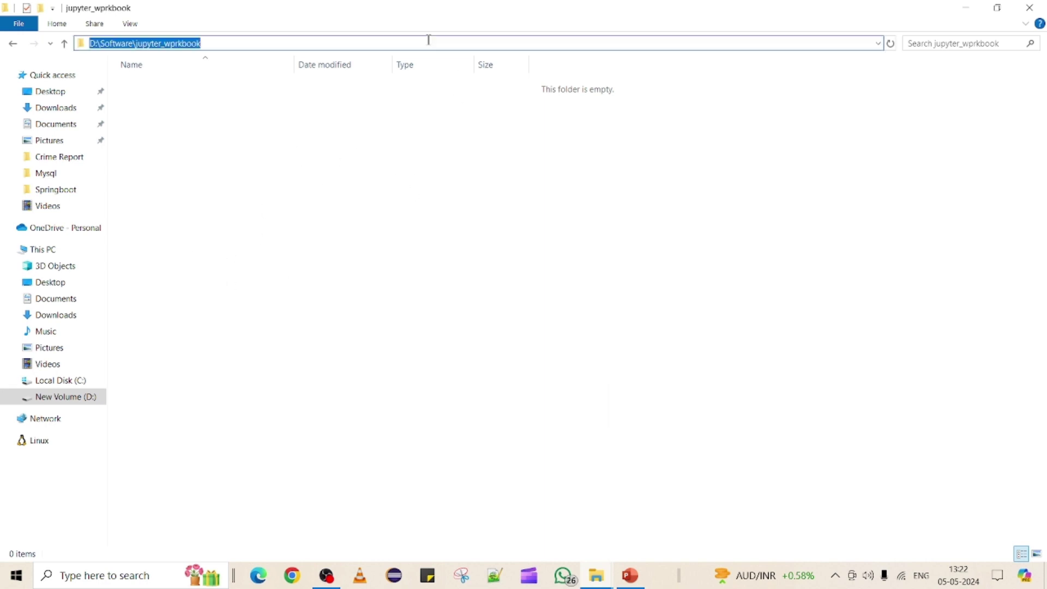
pyautogui.write('cmd')
pyautogui.press('Return')
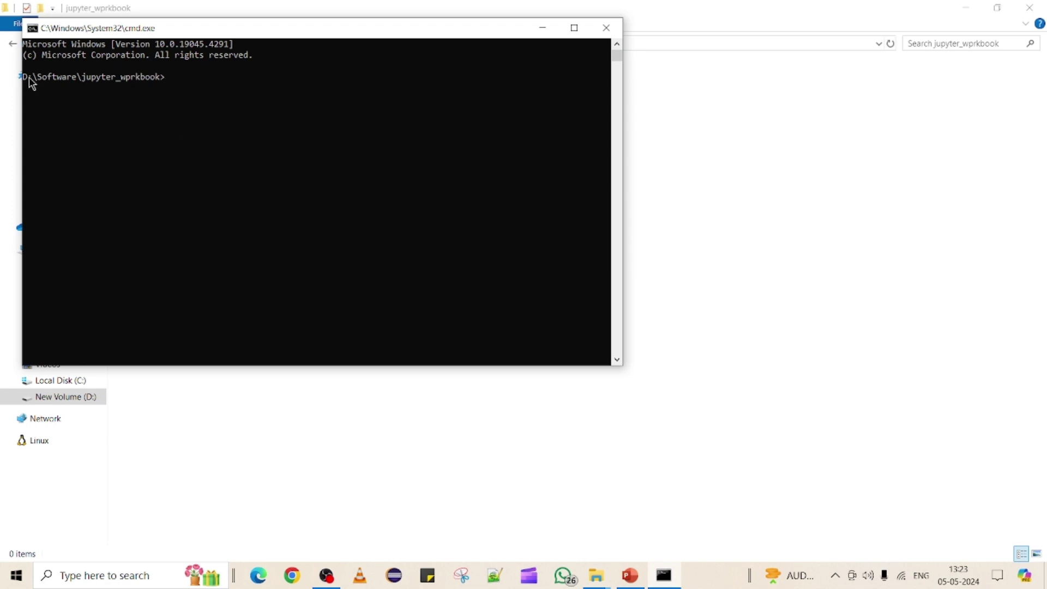
# Check the prompt's working directory and start the server from it with the jupyter notebook command.
pyautogui.moveTo(27, 77); pyautogui.dragTo(134, 92)
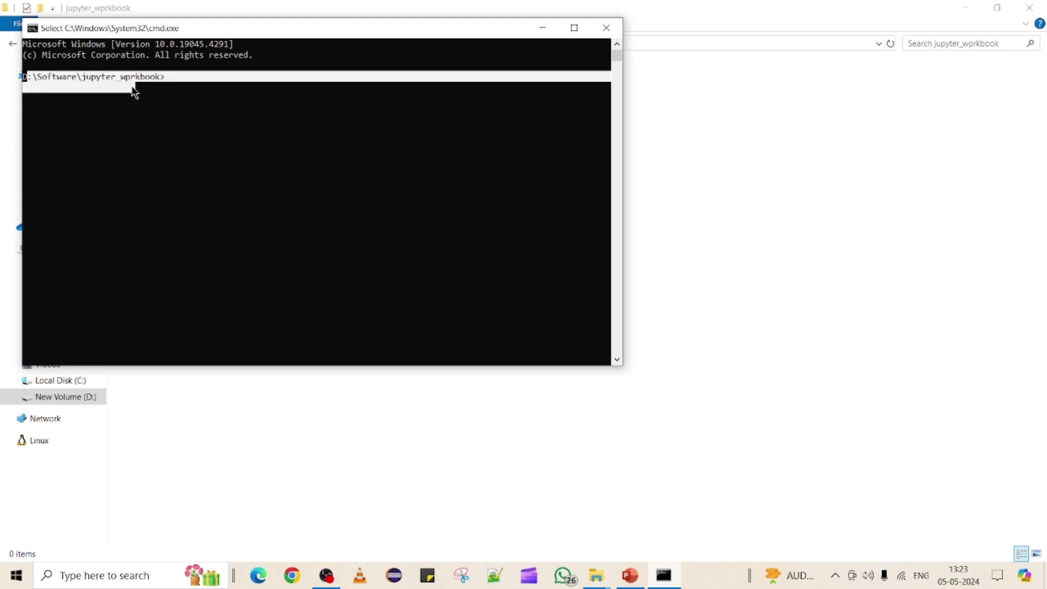
pyautogui.click(163, 87)
pyautogui.moveTo(166, 87); pyautogui.dragTo(26, 86)
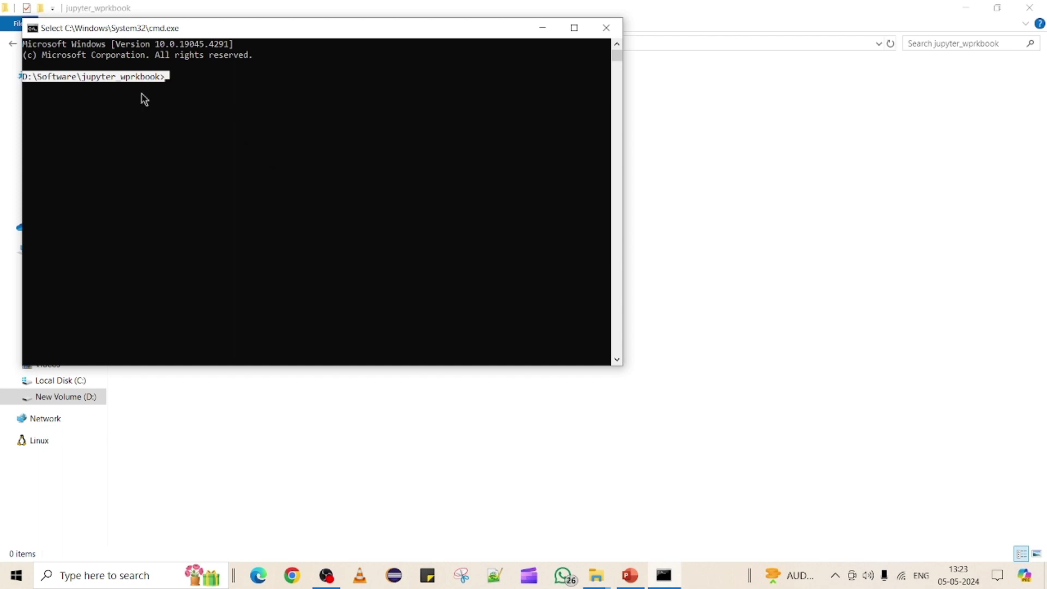
pyautogui.click(173, 83)
pyautogui.press('Escape')
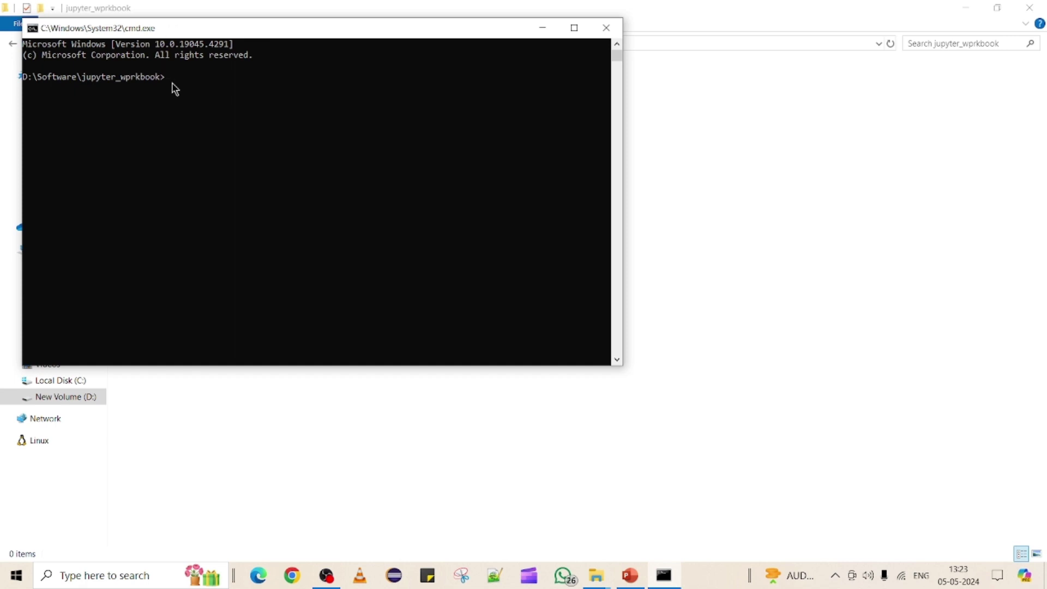
pyautogui.write('jupyter notebook')
pyautogui.press('Return')
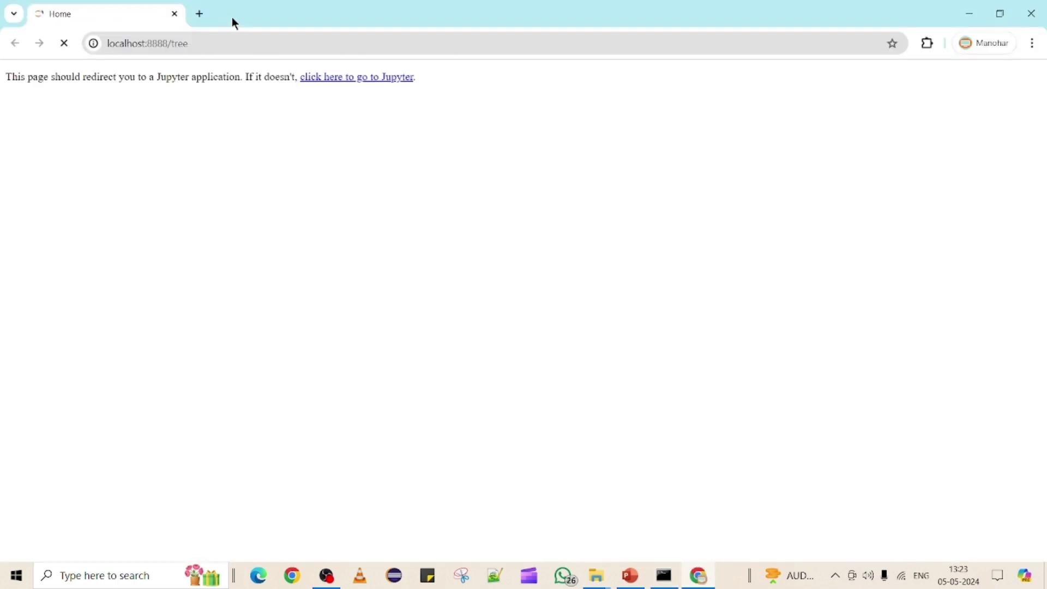
# Minimize the Command Prompt window running the server and leave the Jupyter browser window maximized.
pyautogui.moveTo(240, 17); pyautogui.dragTo(690, 346)
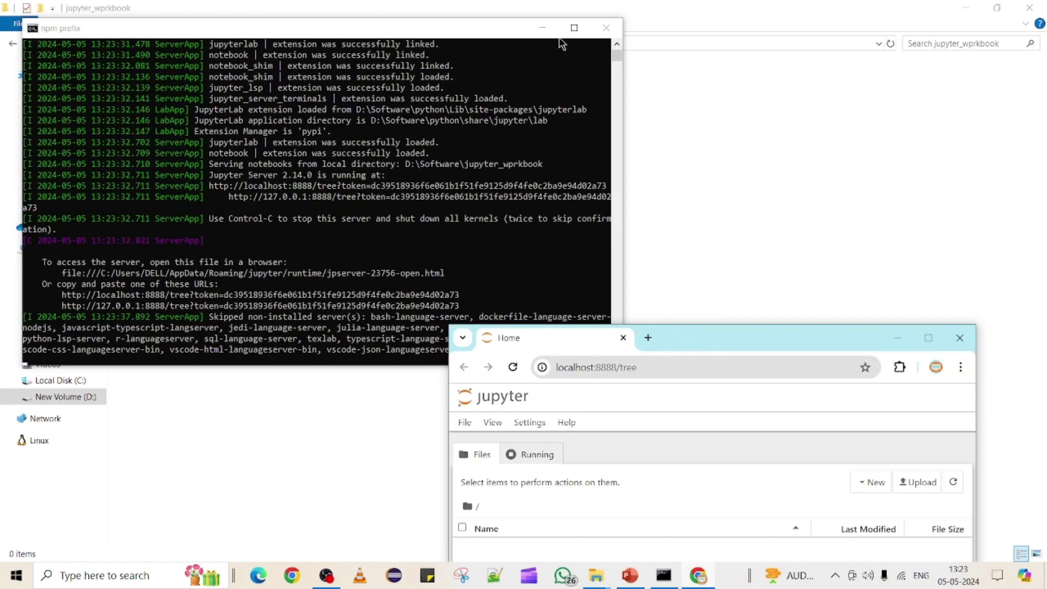
pyautogui.click(543, 28)
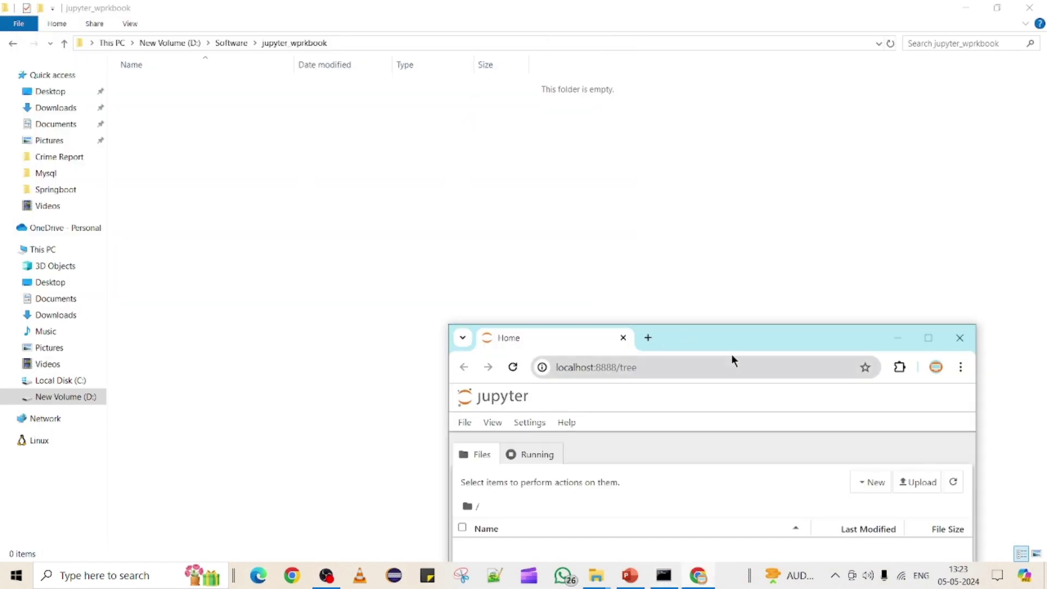
pyautogui.moveTo(721, 340); pyautogui.dragTo(613, 144)
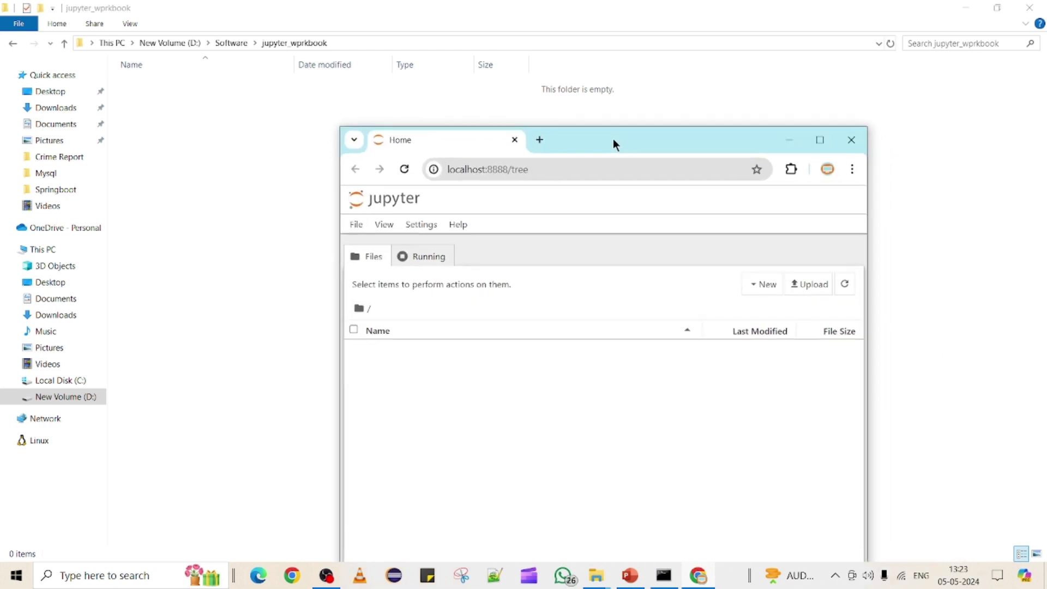
pyautogui.doubleClick(613, 142)
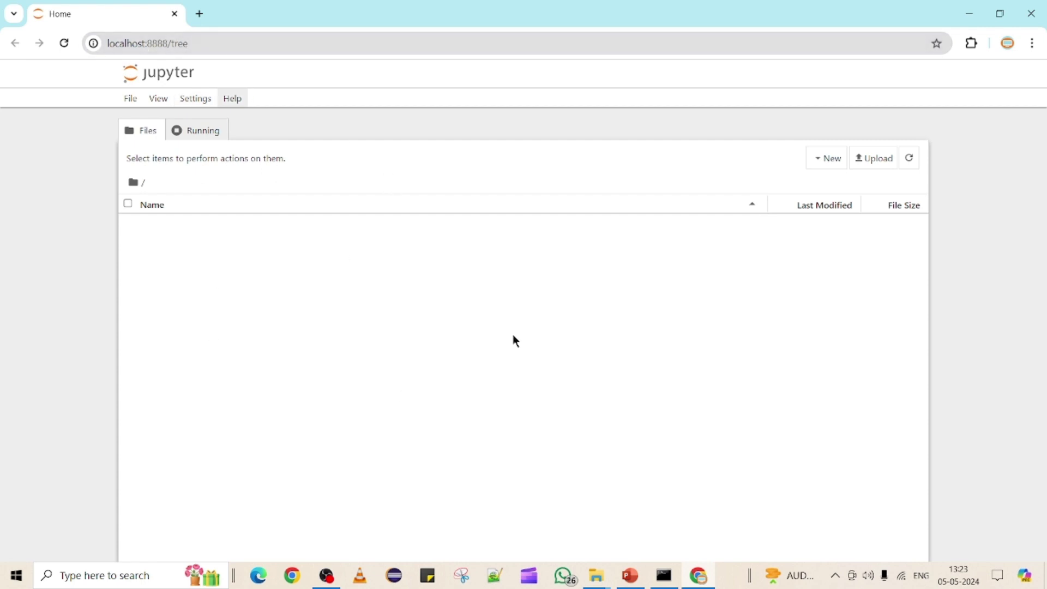
# Reload localhost:8888/tree and create a new notebook with the Python 3 (ipykernel) kernel.
pyautogui.click(221, 41)
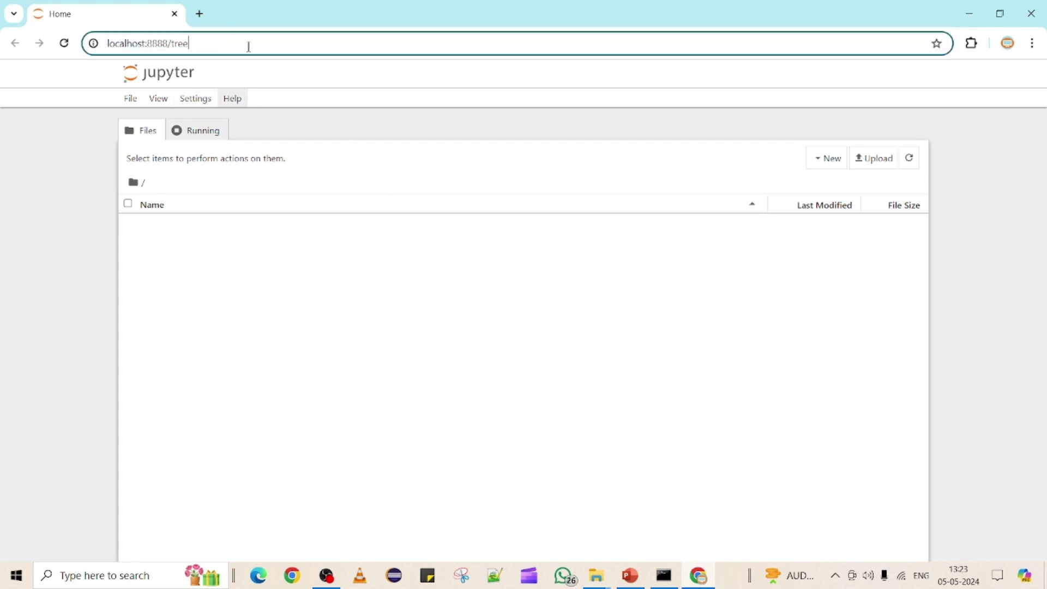
pyautogui.press('Return')
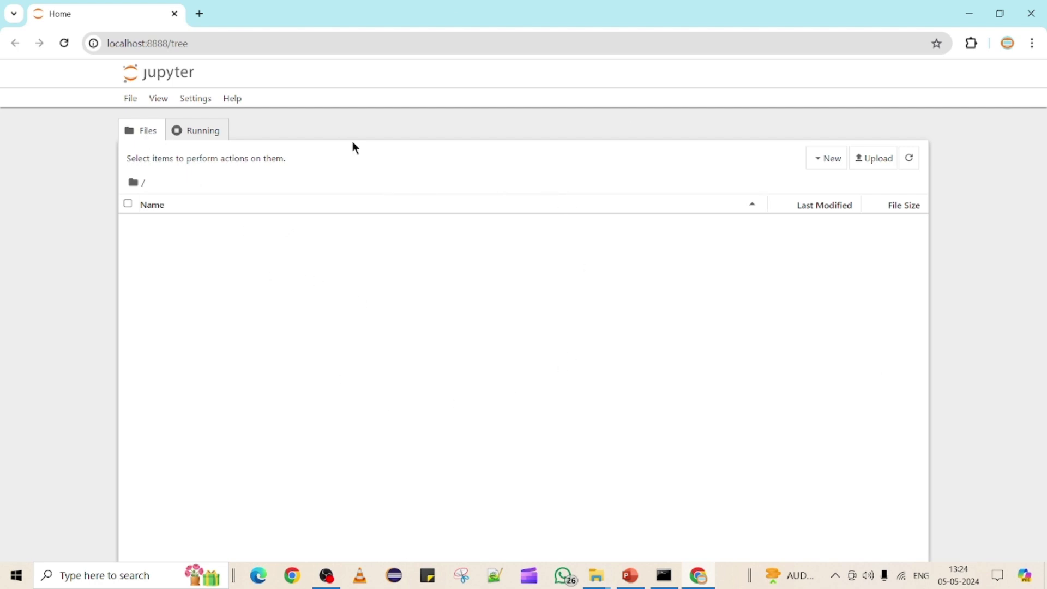
pyautogui.click(126, 99)
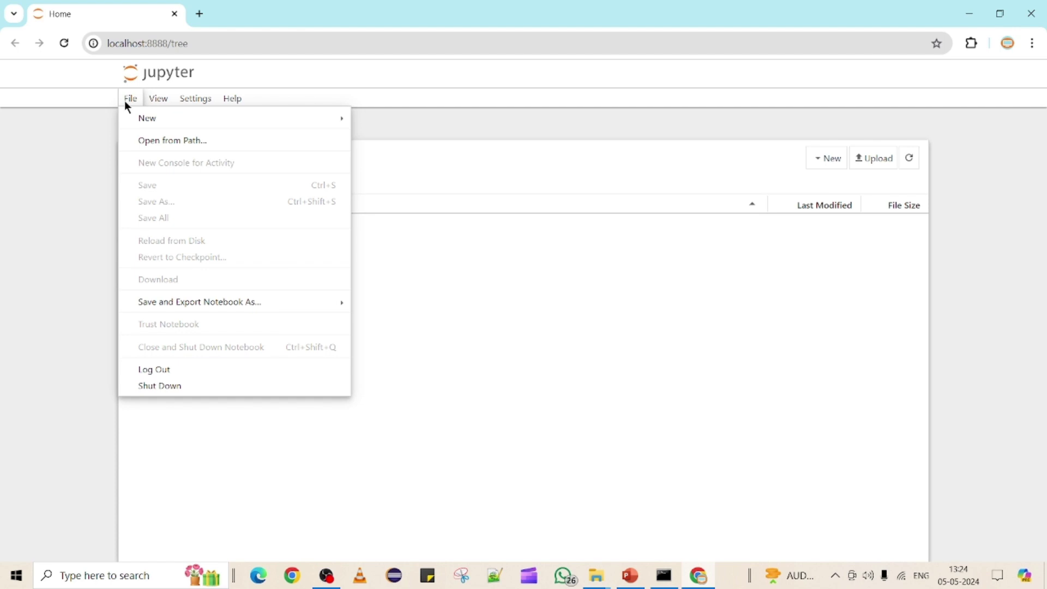
pyautogui.moveTo(144, 120)
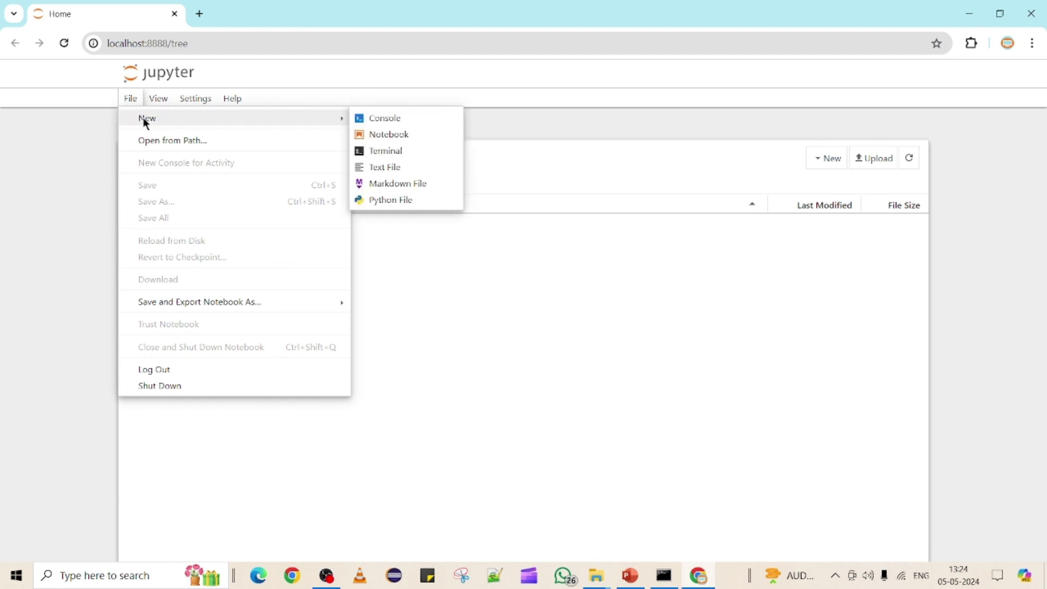
pyautogui.click(389, 139)
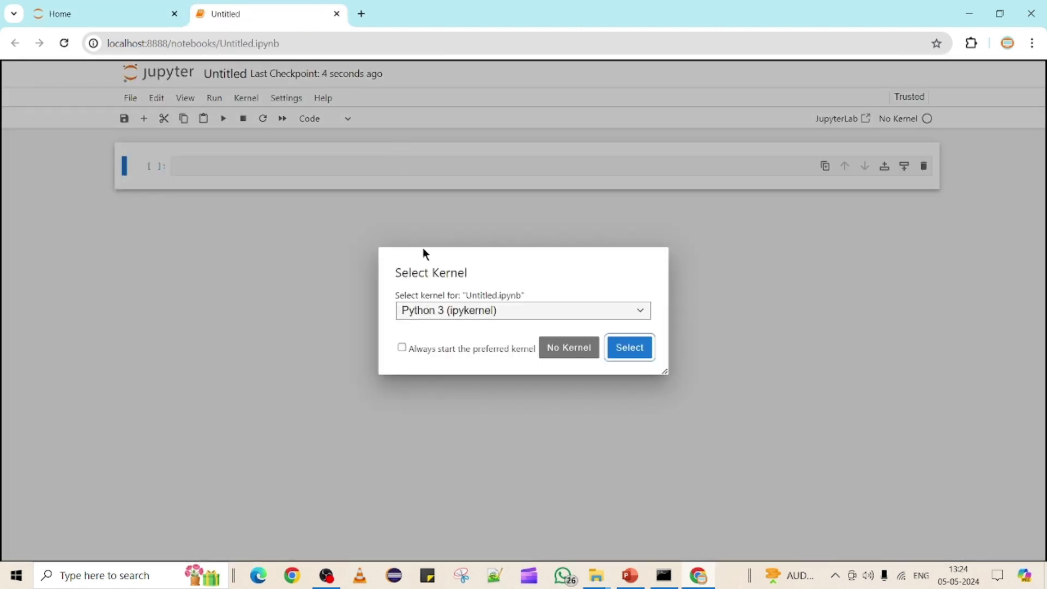
pyautogui.click(505, 311)
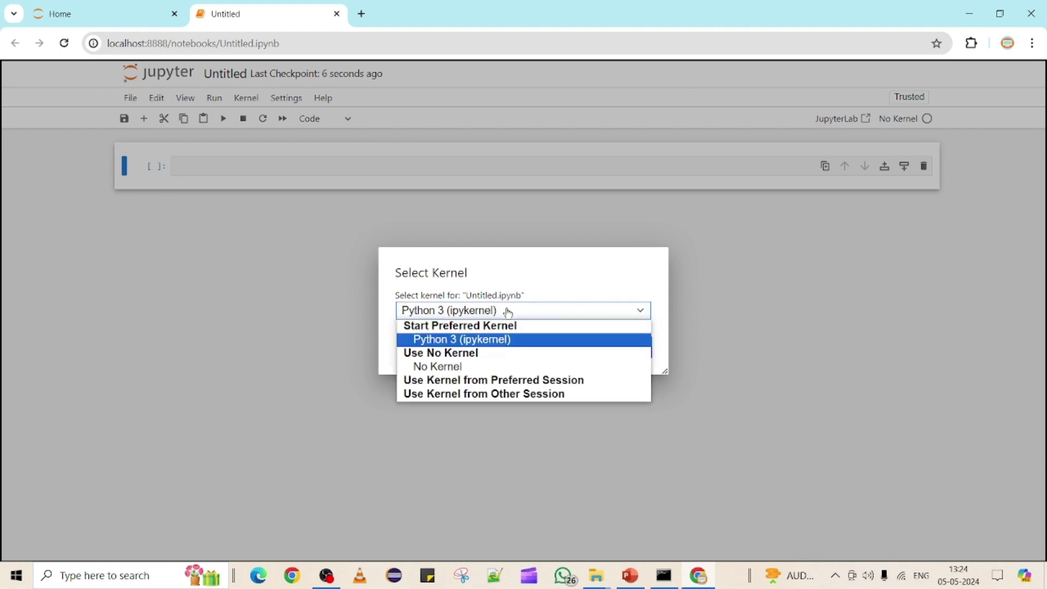
pyautogui.click(445, 343)
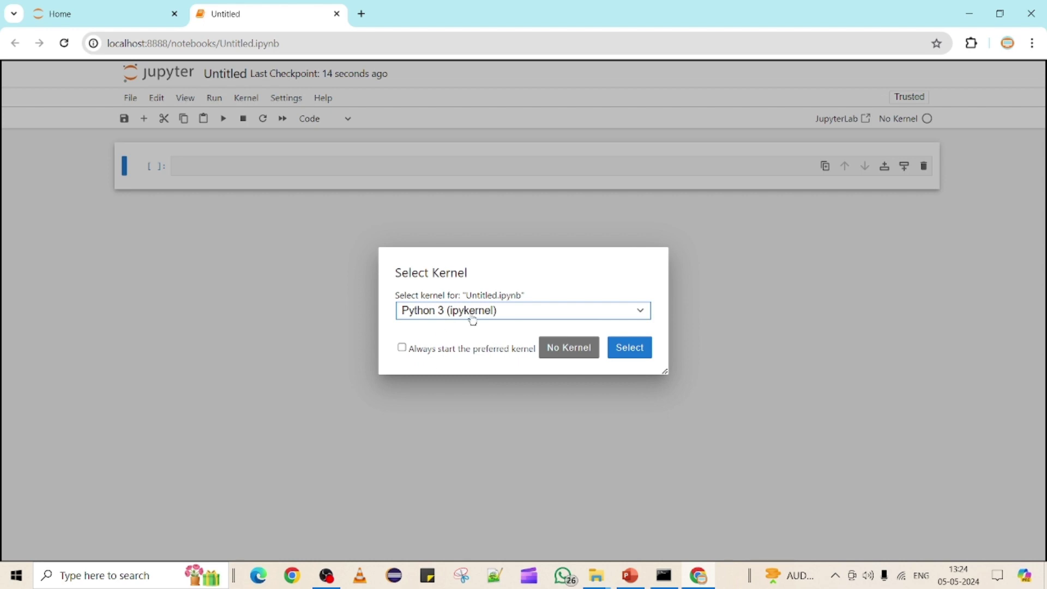
pyautogui.click(631, 354)
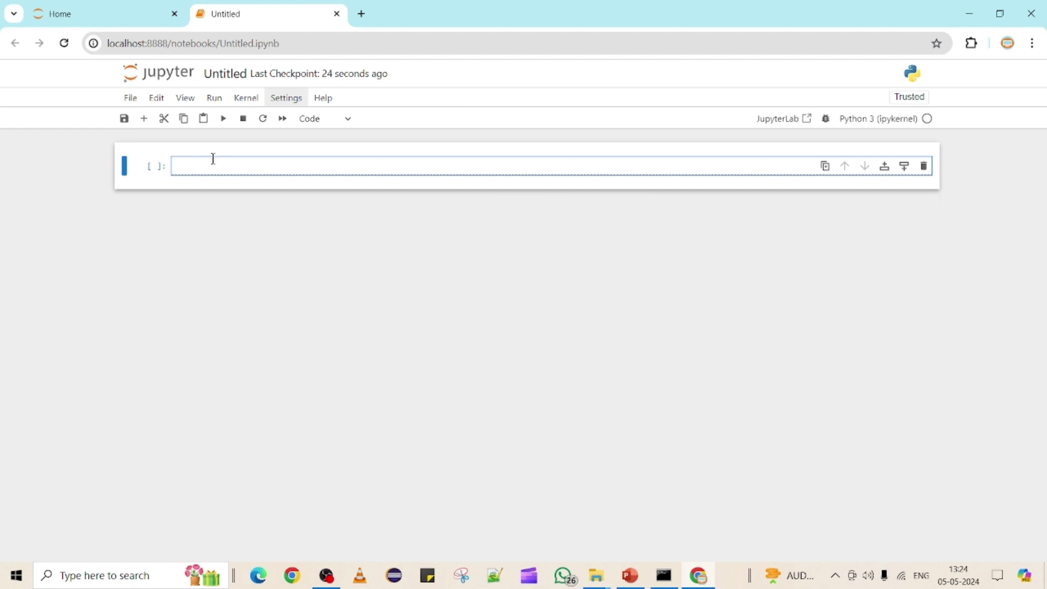
# Enter print('Jupyter test note') in the notebook's first cell and run the cell.
pyautogui.write('print()')
pyautogui.press('Left')
pyautogui.write("'Jupyter test note")
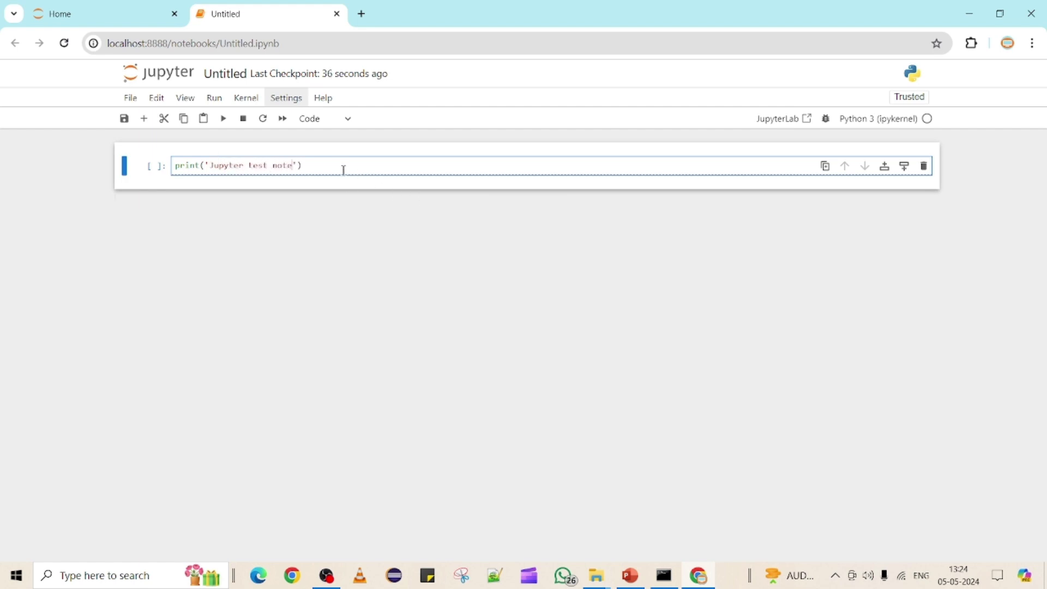
pyautogui.moveTo(300, 165); pyautogui.dragTo(154, 166)
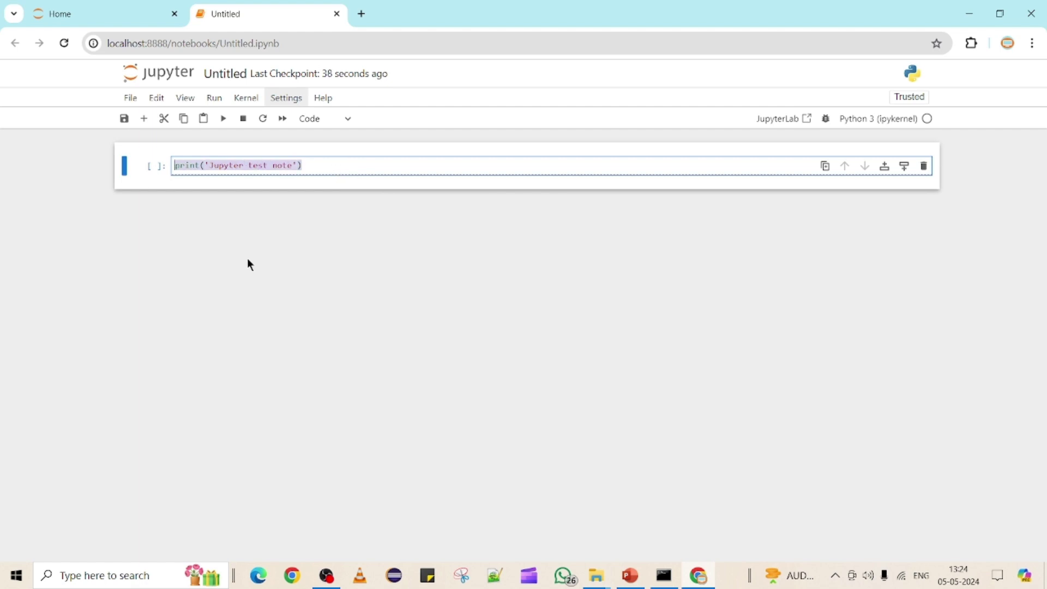
pyautogui.doubleClick(196, 165)
pyautogui.click(230, 119)
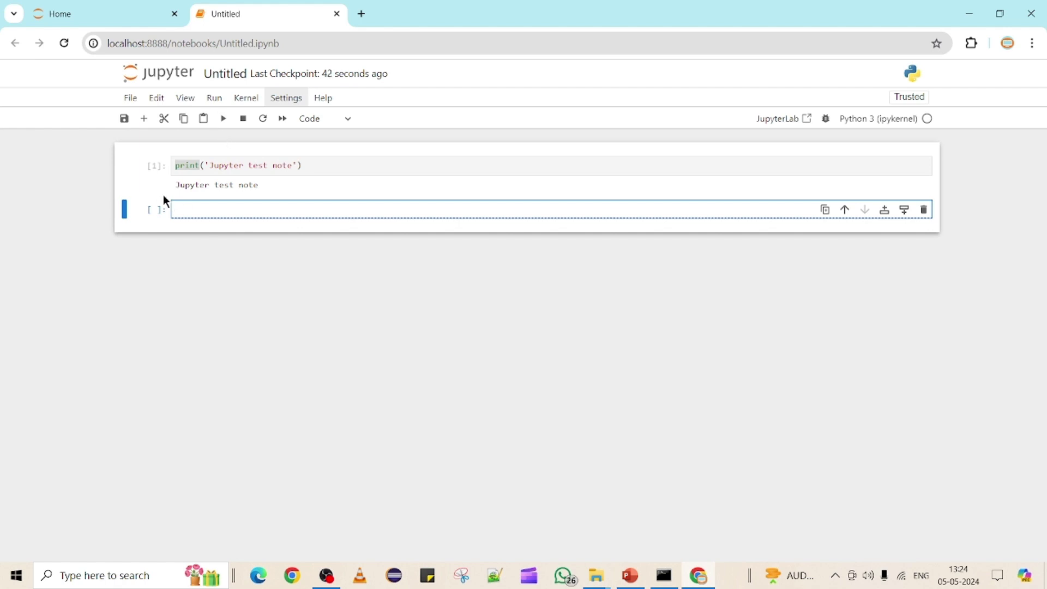
# Examine the first cell's printed output and compare it with the print statement.
pyautogui.moveTo(175, 185); pyautogui.dragTo(267, 184)
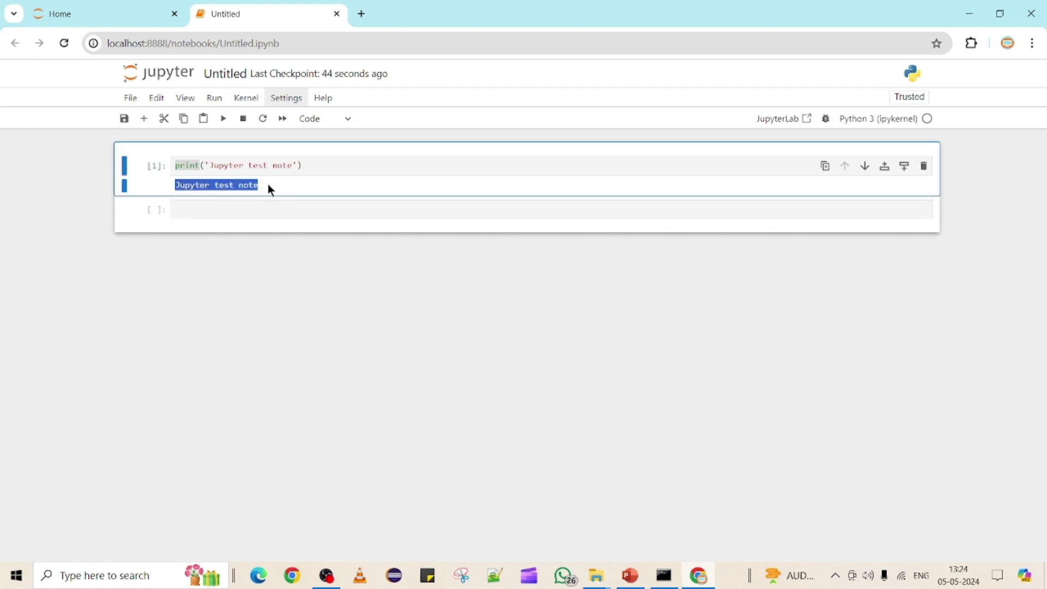
pyautogui.click(268, 187)
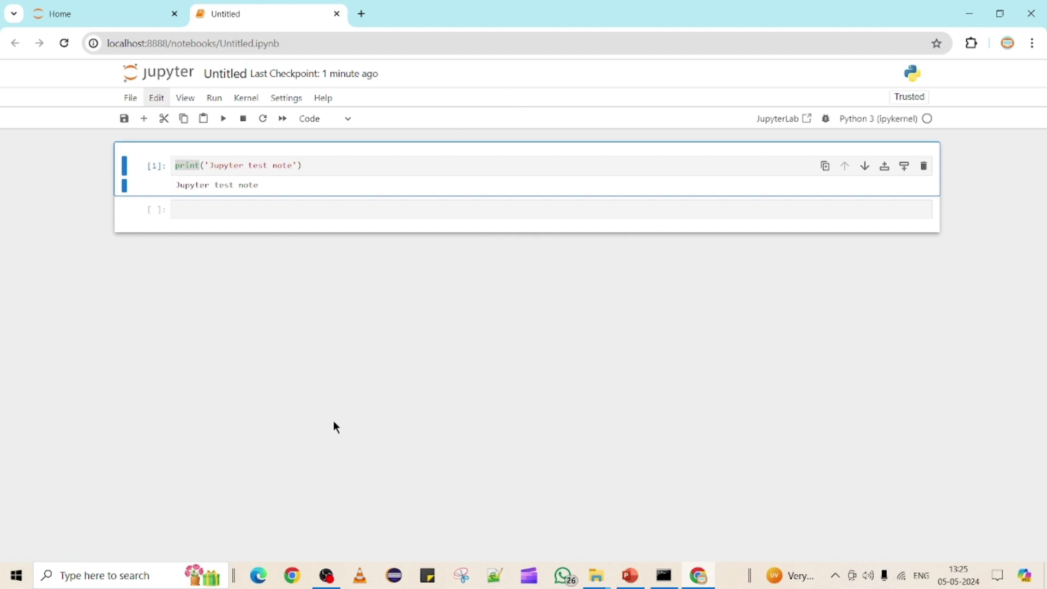
pyautogui.click(316, 164)
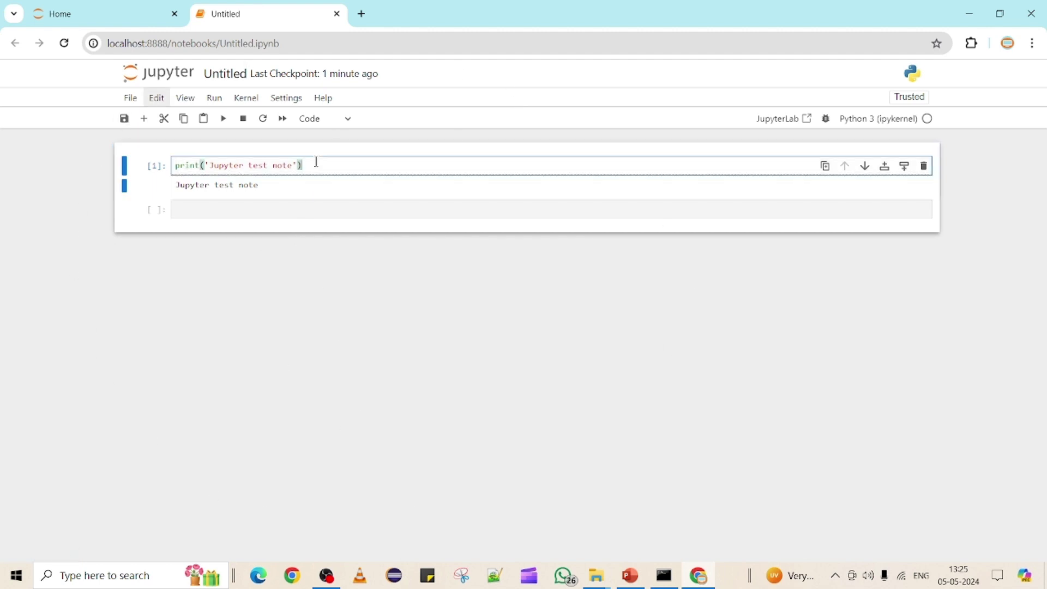
pyautogui.moveTo(348, 163); pyautogui.dragTo(157, 163)
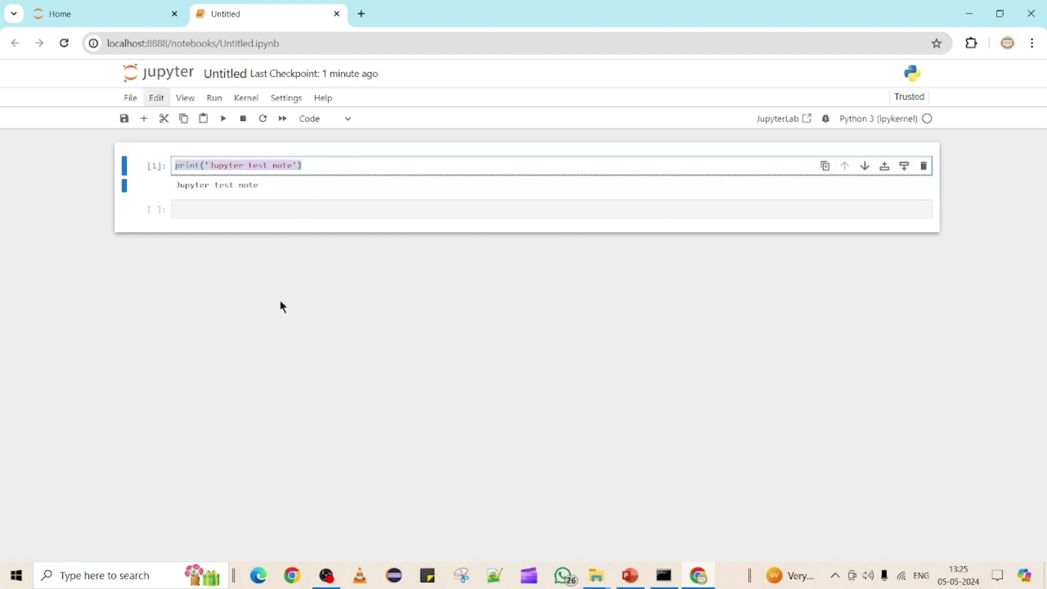